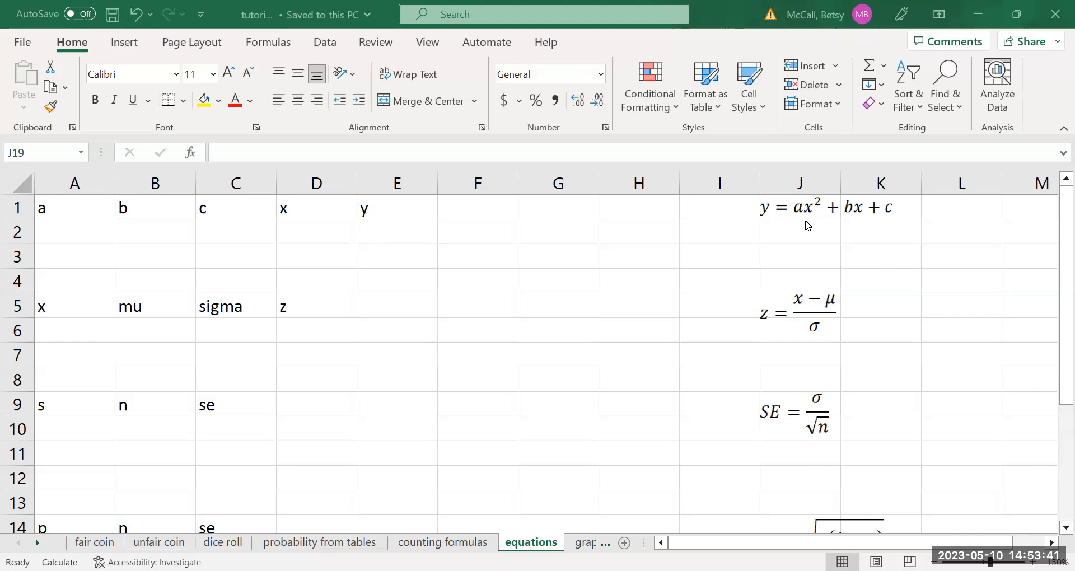
Enter the example equation y=2x^2-11x+8 as text in cell J2, below the general quadratic equation.
click(795, 235)
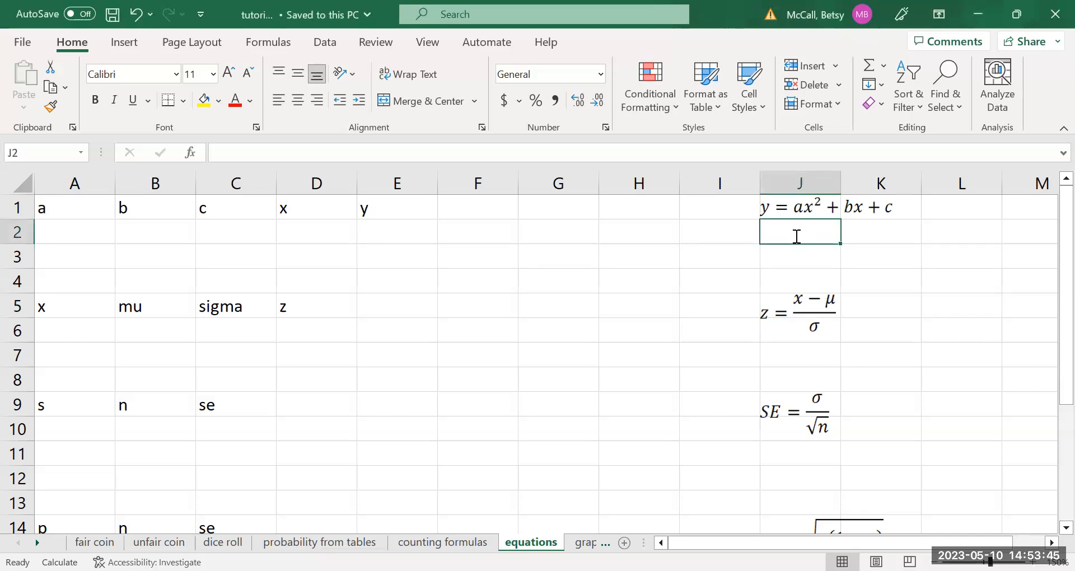
text(y=2x^2-11x)
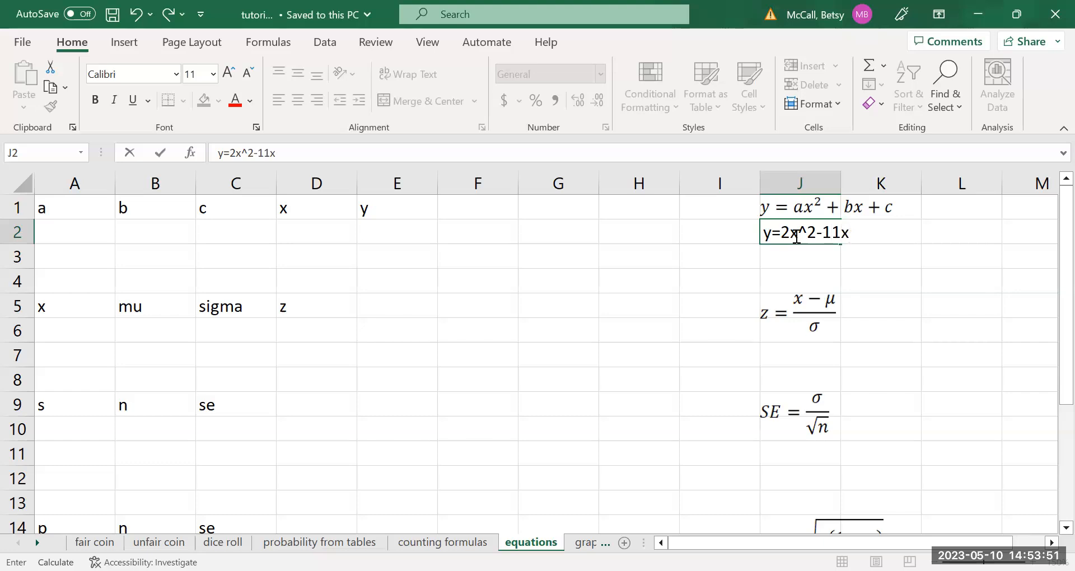
text(+8)
click(798, 258)
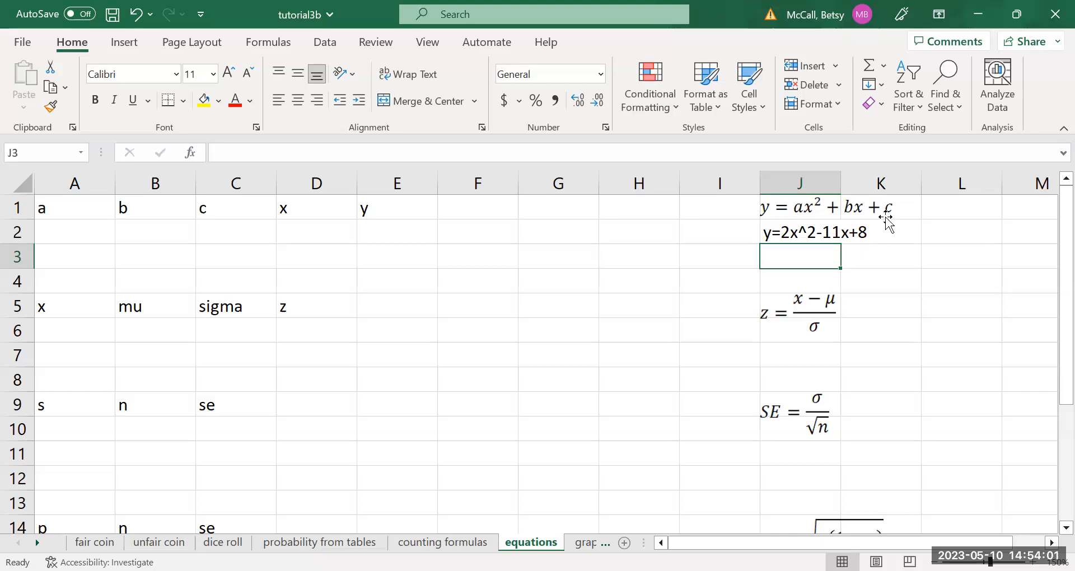
Fill in the quadratic's coefficients in row 2: a = 2, b = -11 and c = 8.
click(85, 235)
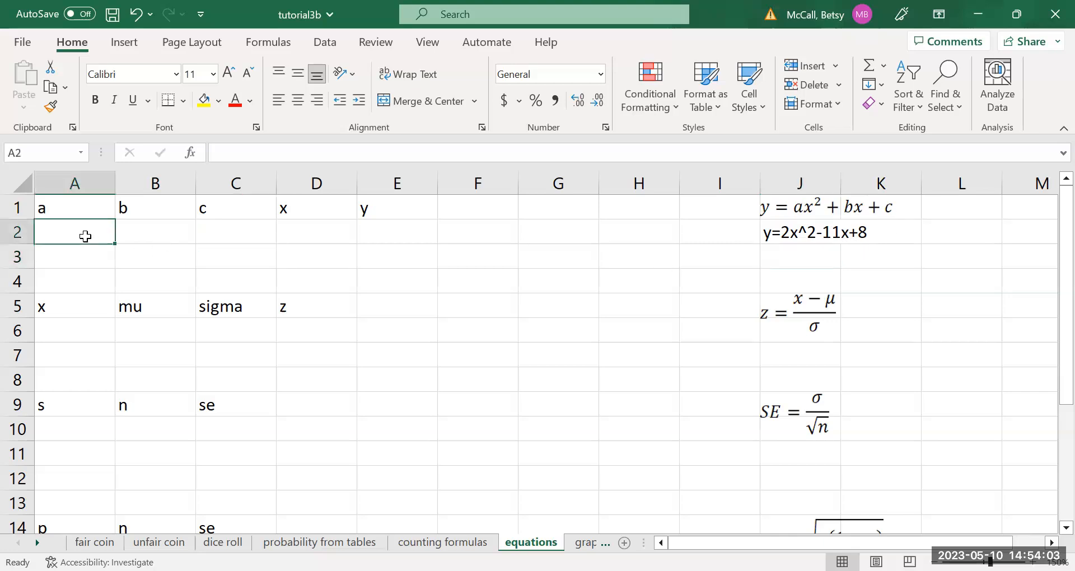
text(1)
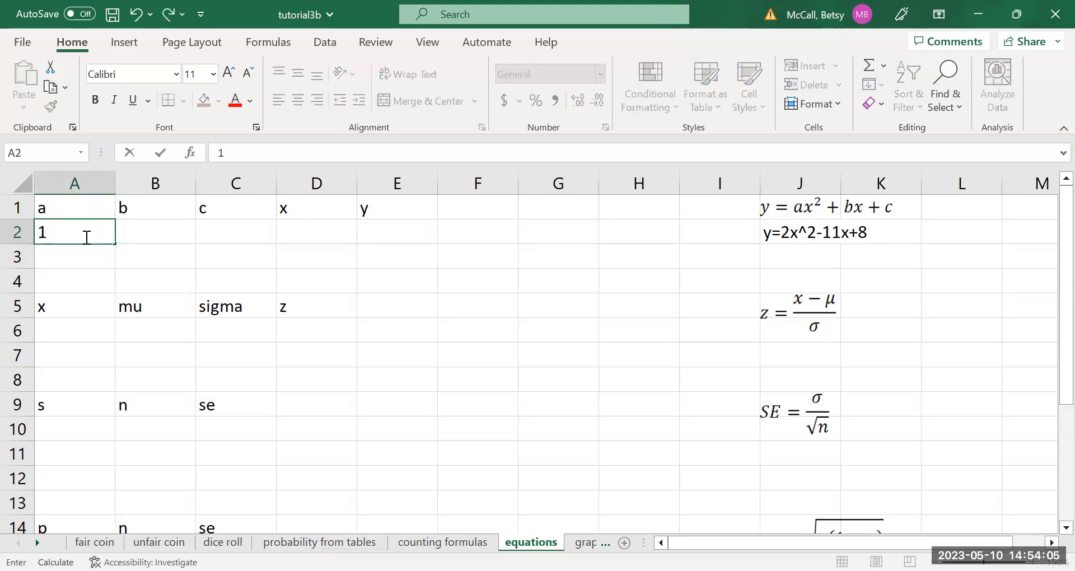
key(BackSpace)
text(2)
key(Tab)
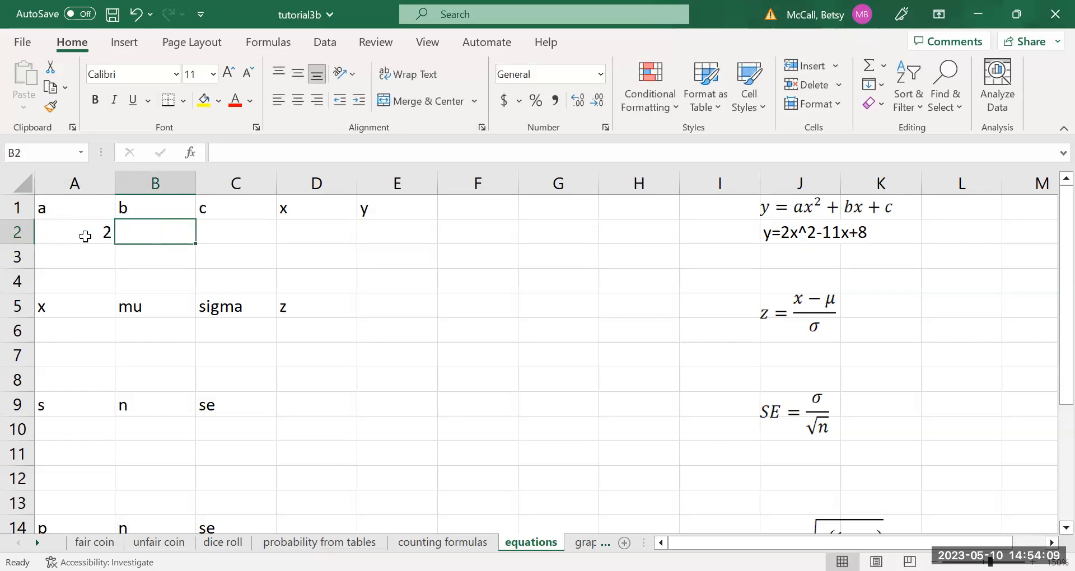
text(-11)
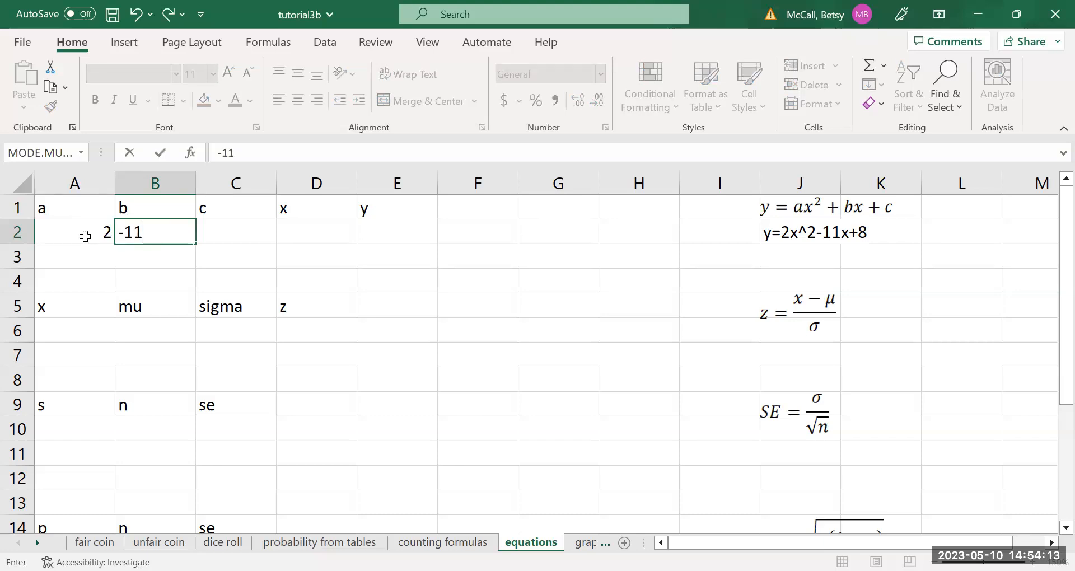
key(Tab)
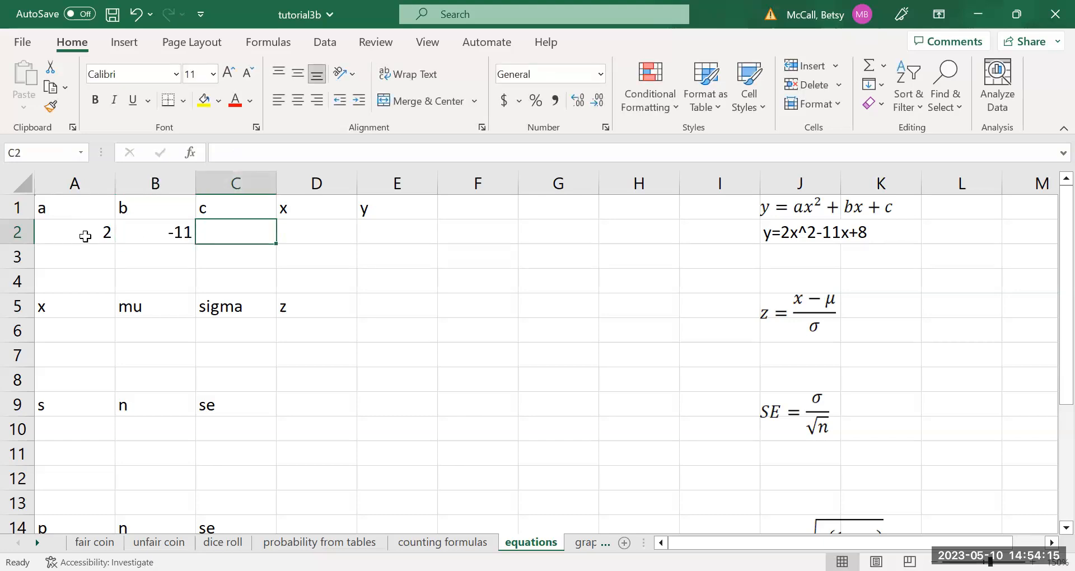
text(8)
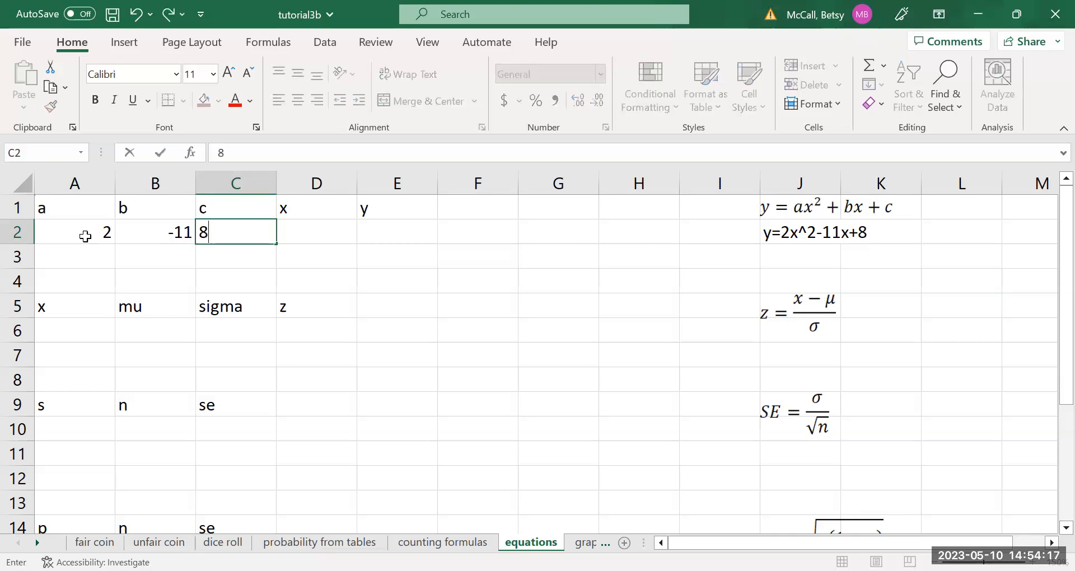
key(Tab)
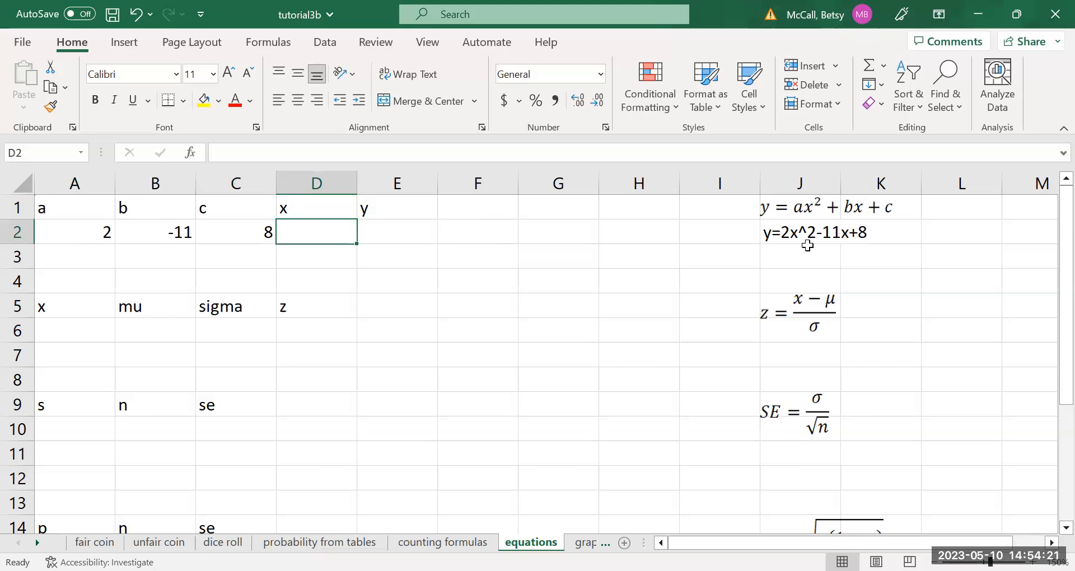
Note X=3 in cell L2 beside the example equation and enter 3 as the x value in D2.
click(973, 239)
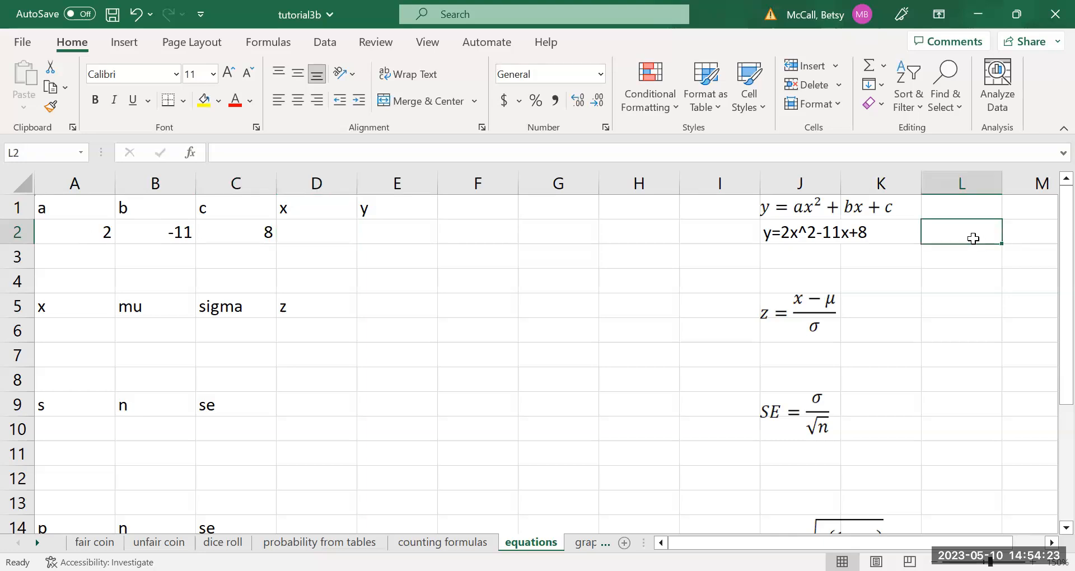
text(X=3)
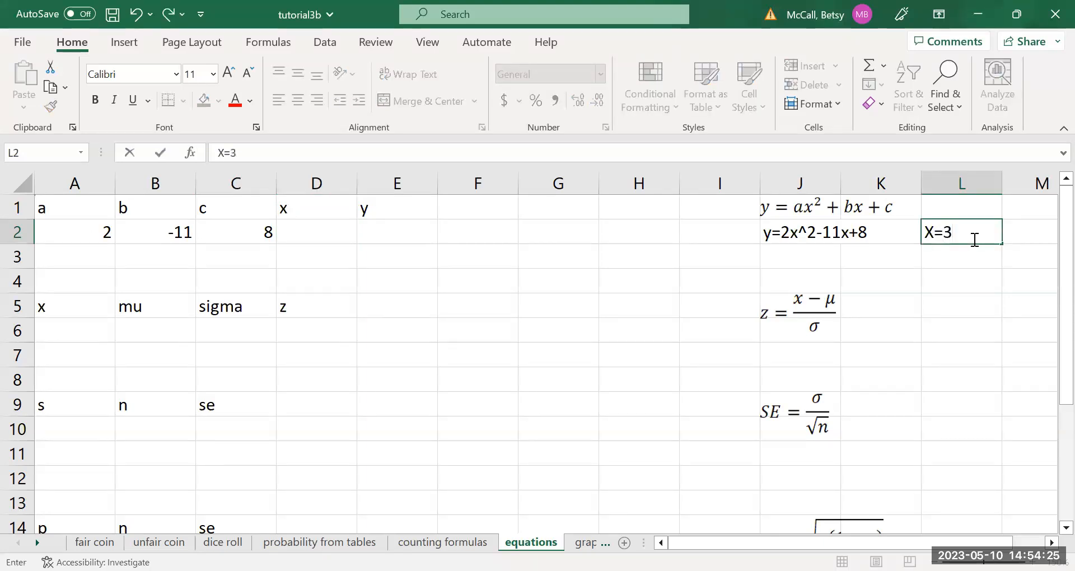
key(Return)
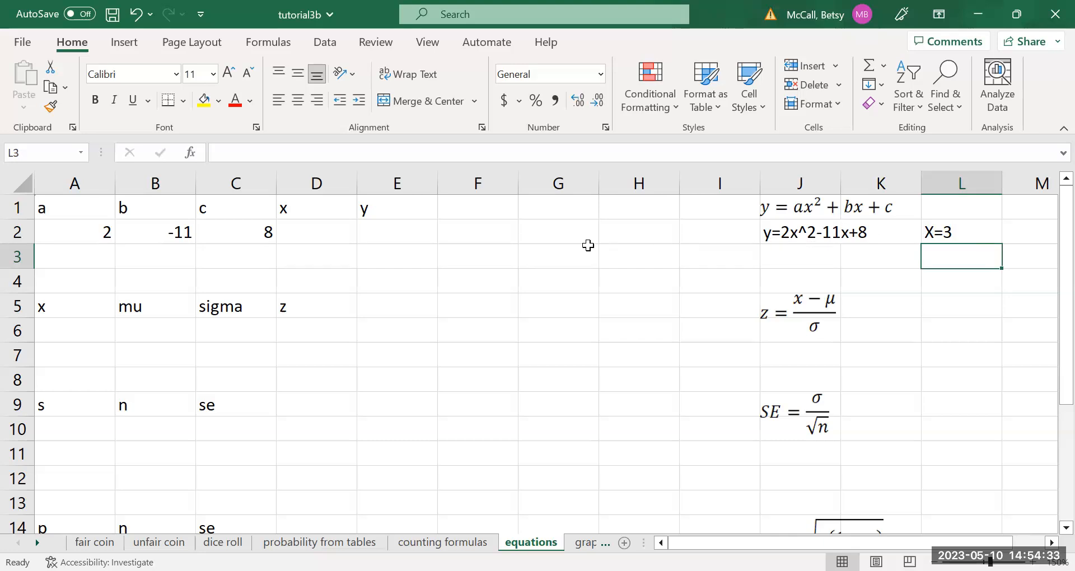
click(329, 235)
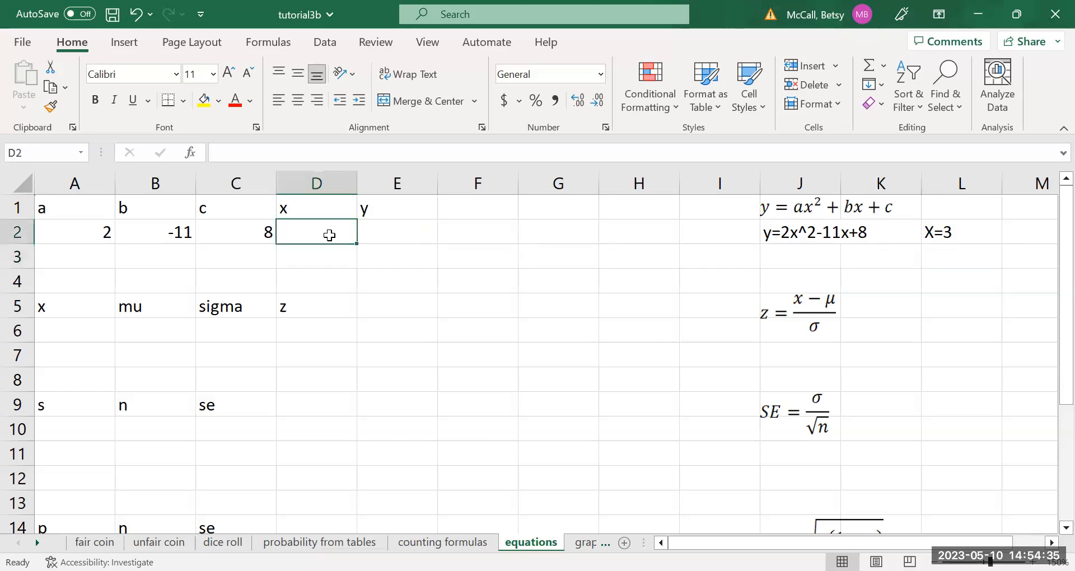
text(3)
key(Tab)
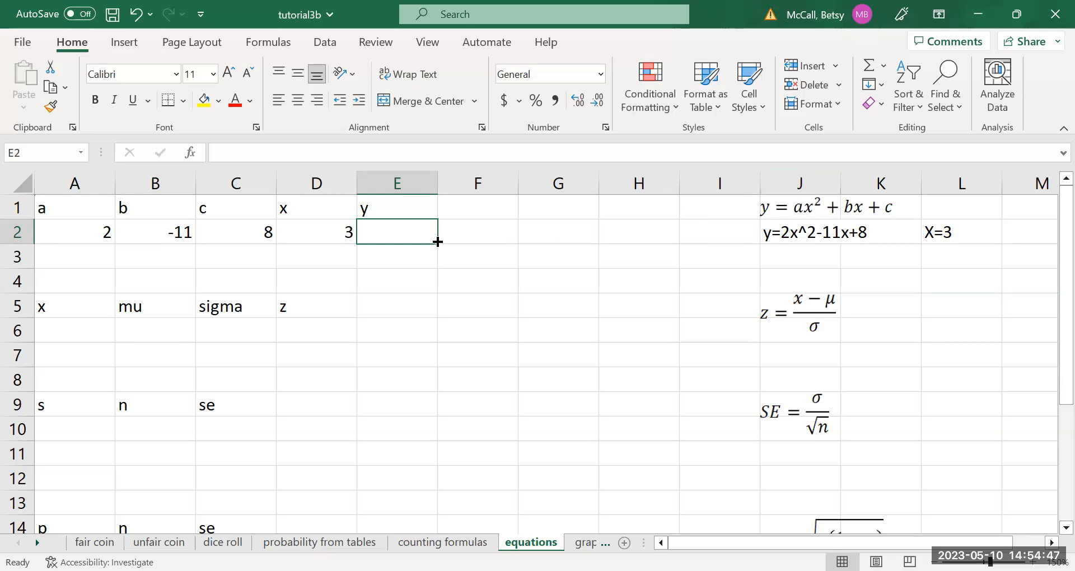
Calculate y in cell E2 with the formula =A2*D2^2+B2*D2+C2.
text(=)
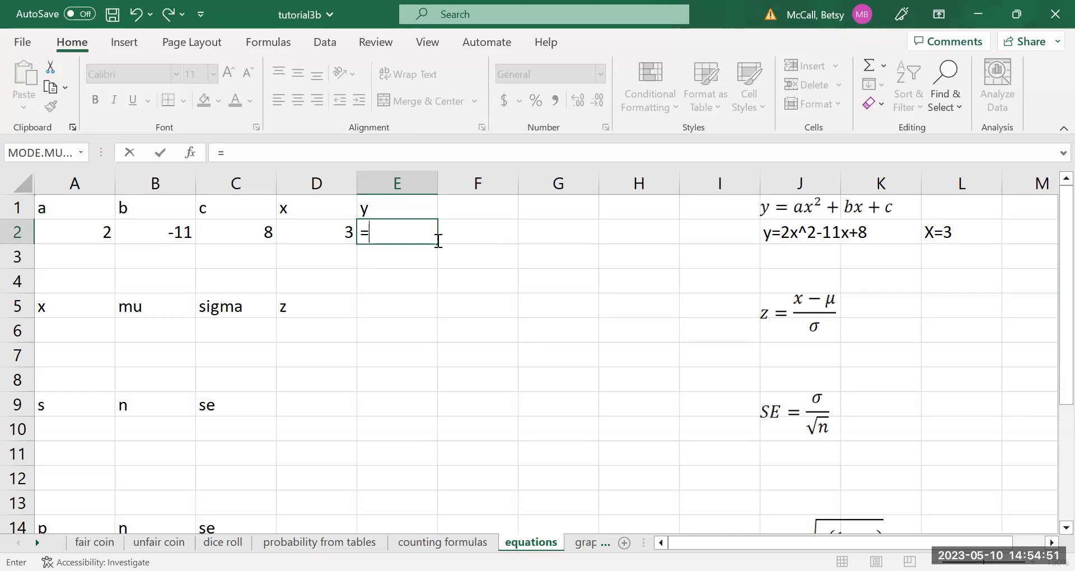
click(98, 232)
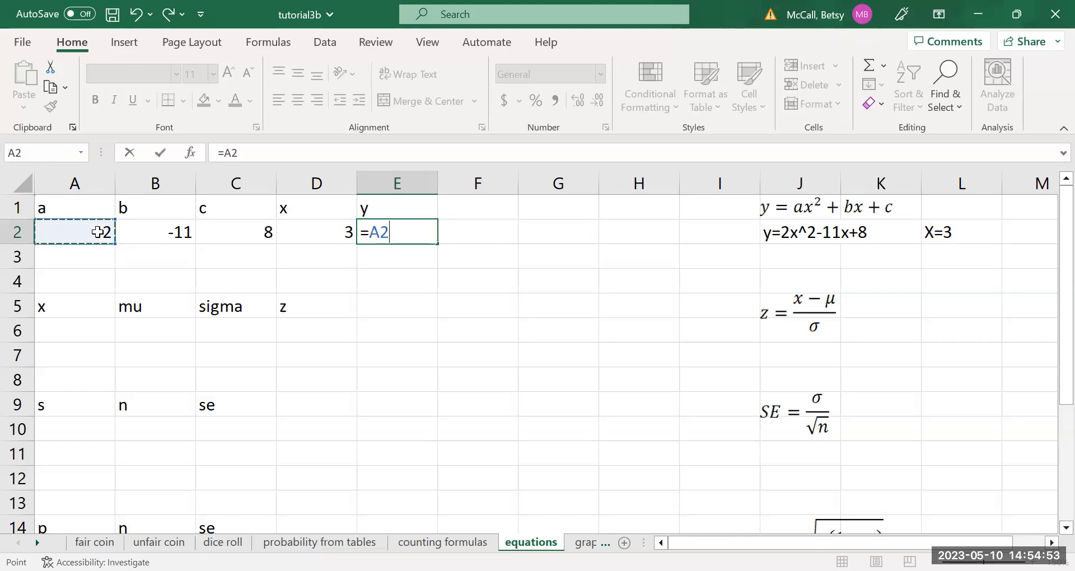
text(*)
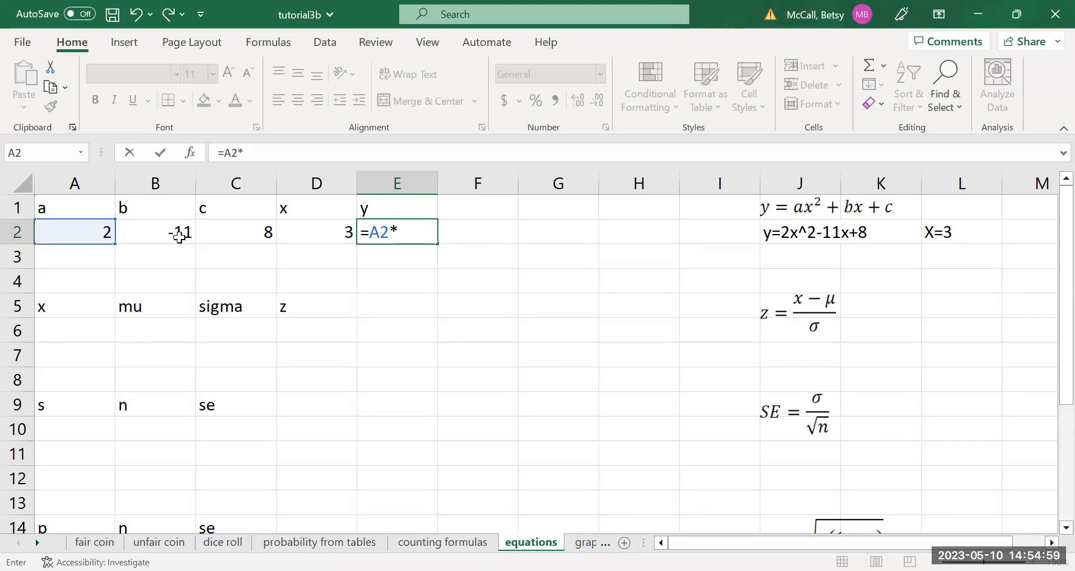
click(341, 233)
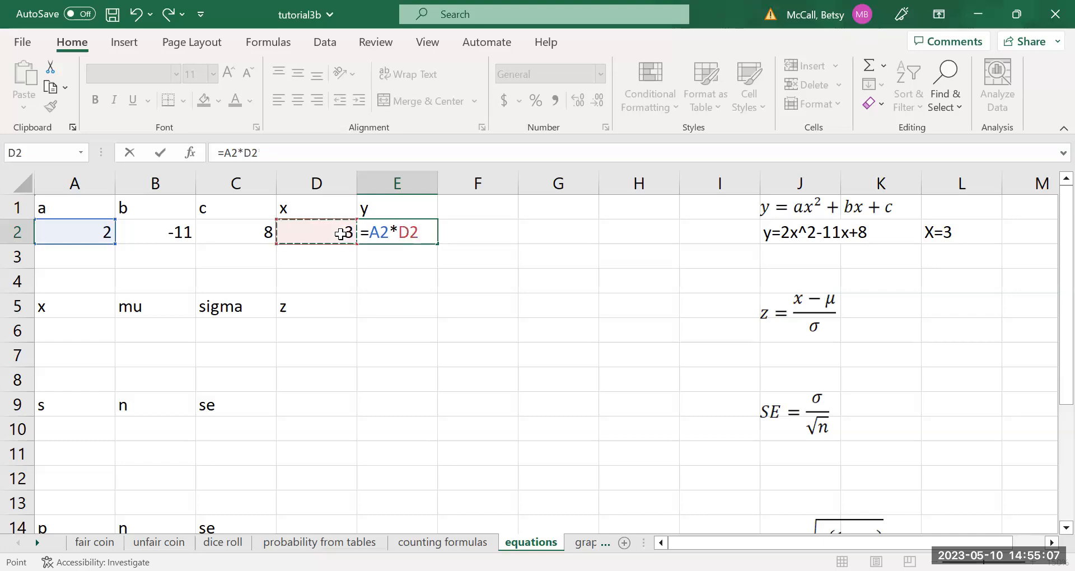
text(^2+)
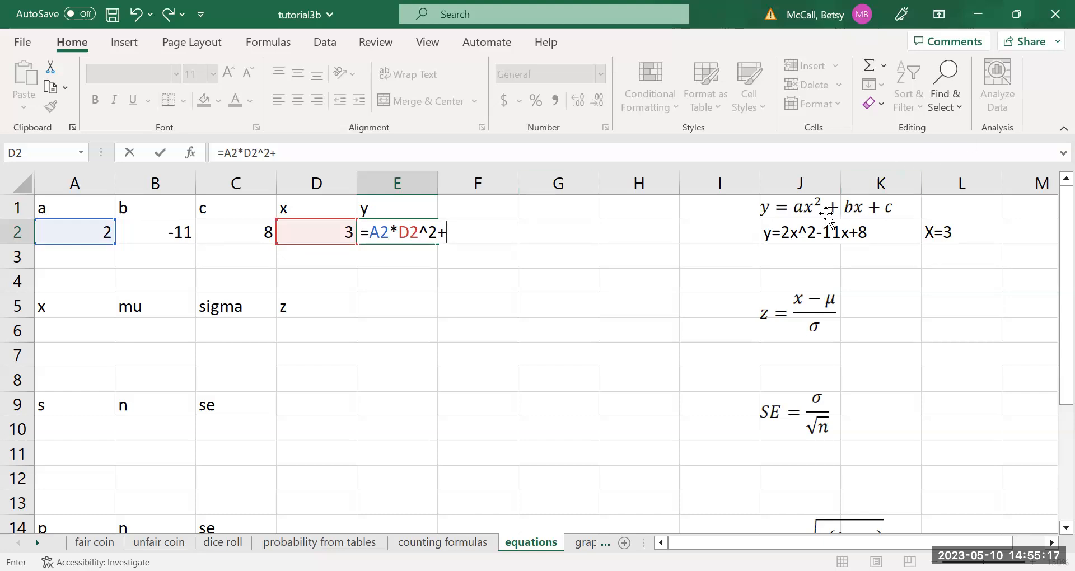
click(160, 234)
text(*)
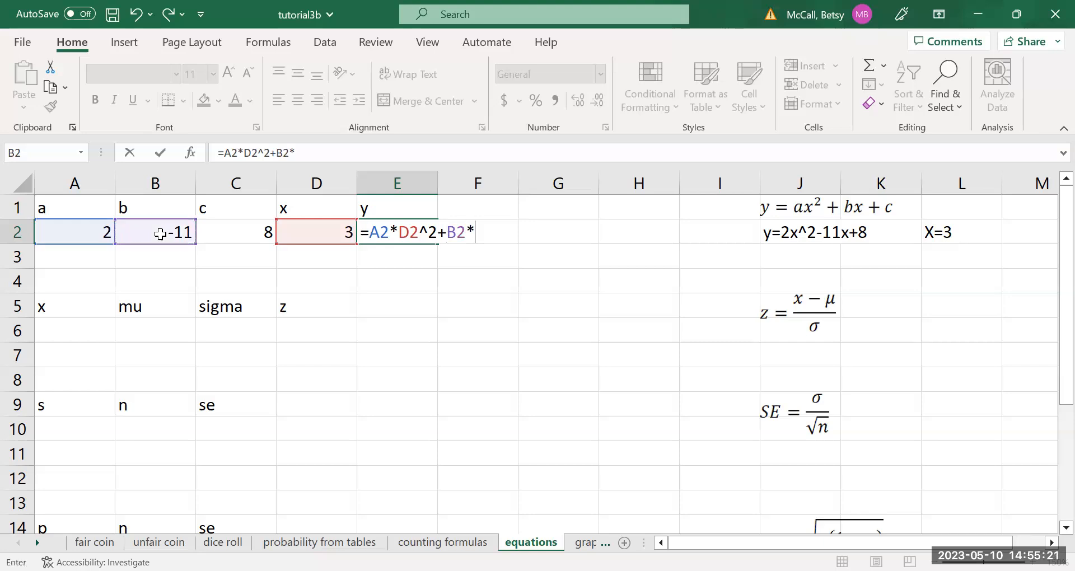
click(317, 235)
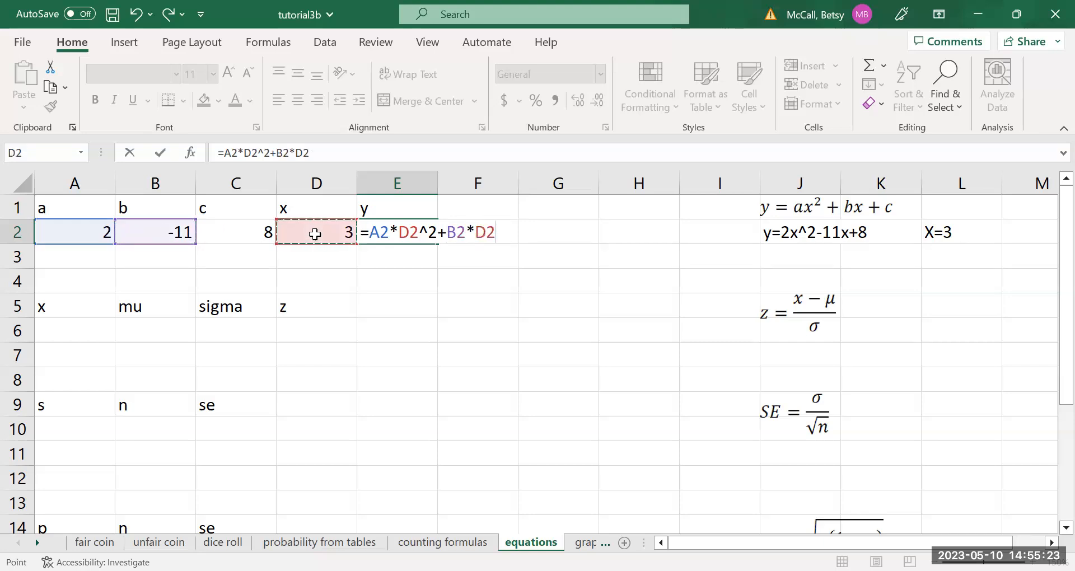
text(+)
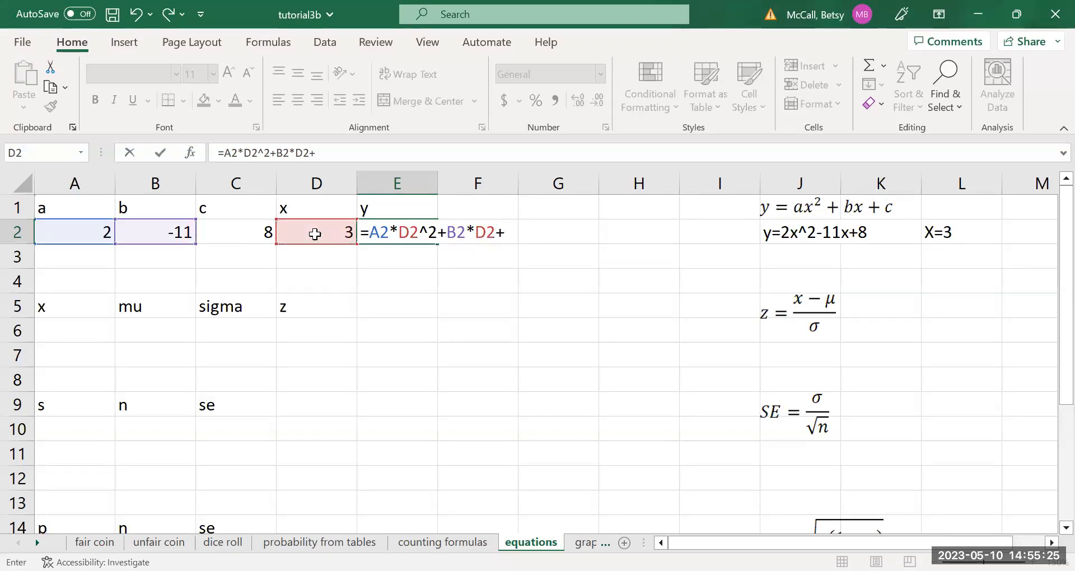
click(253, 232)
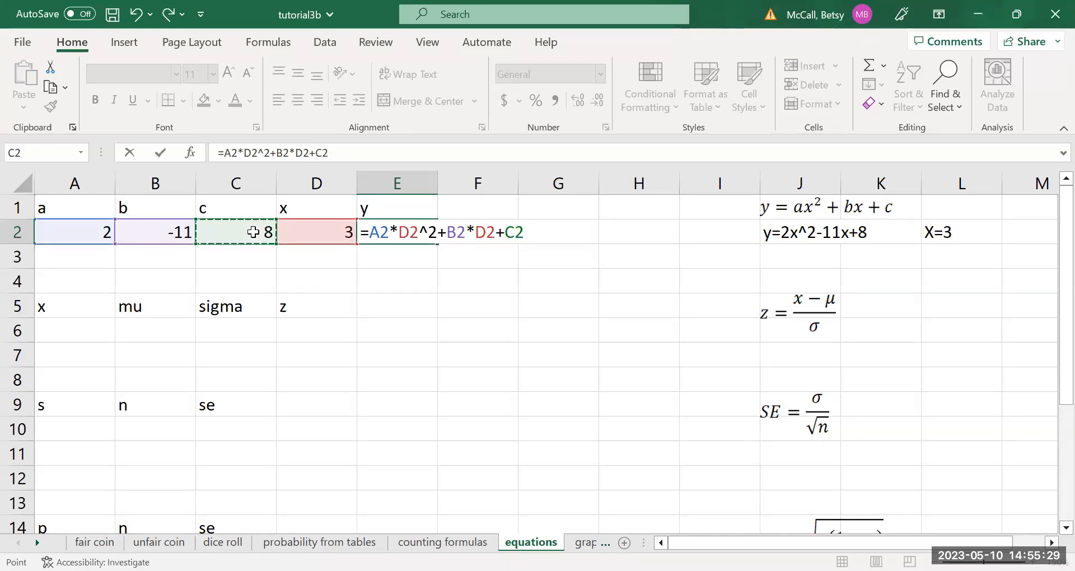
key(Return)
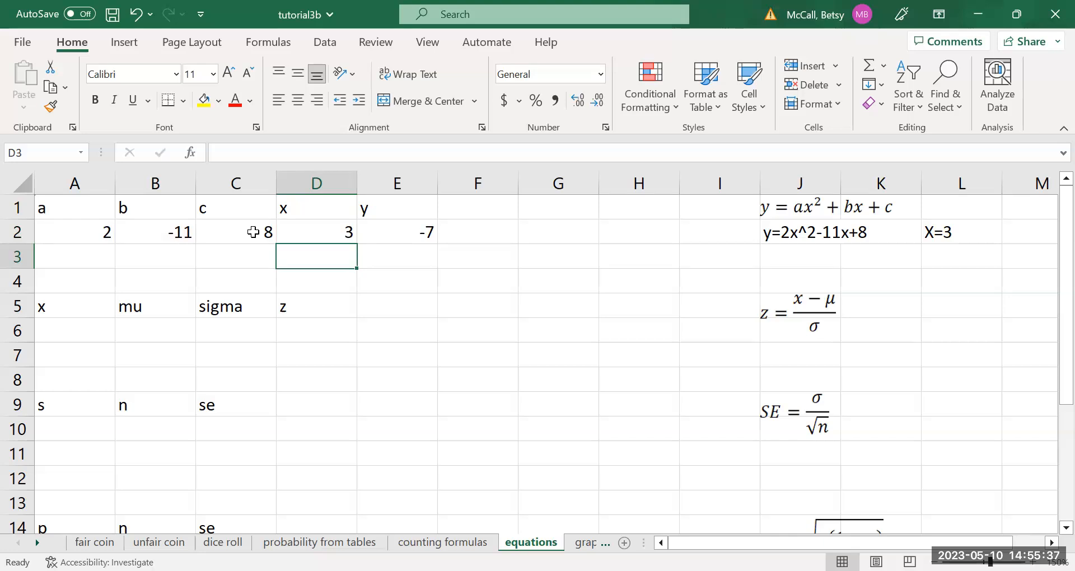
Change the x value in D2 to -3 to test the quadratic formula with a negative input.
click(334, 231)
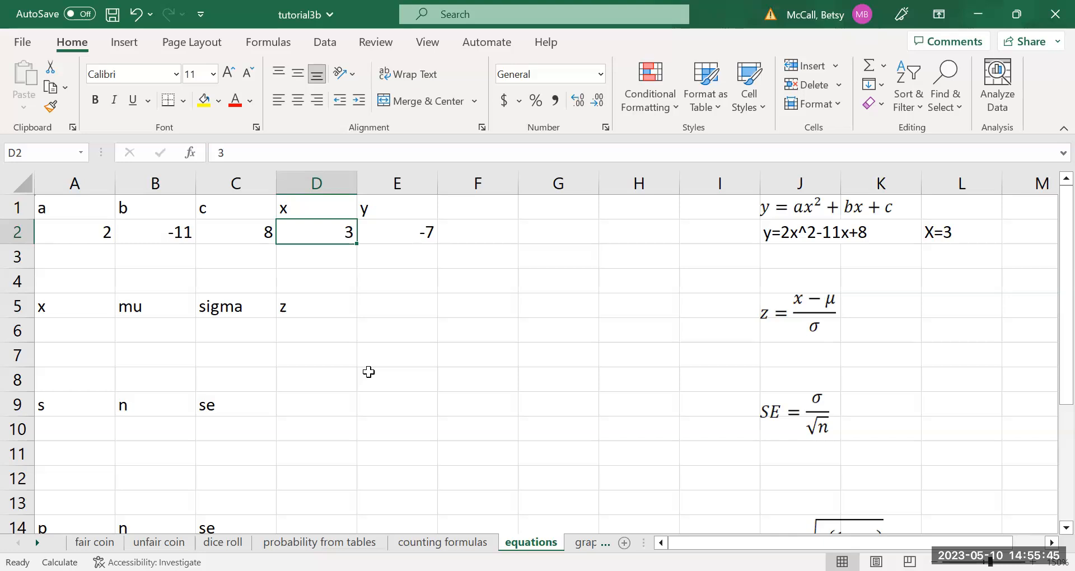
text(-3)
key(Return)
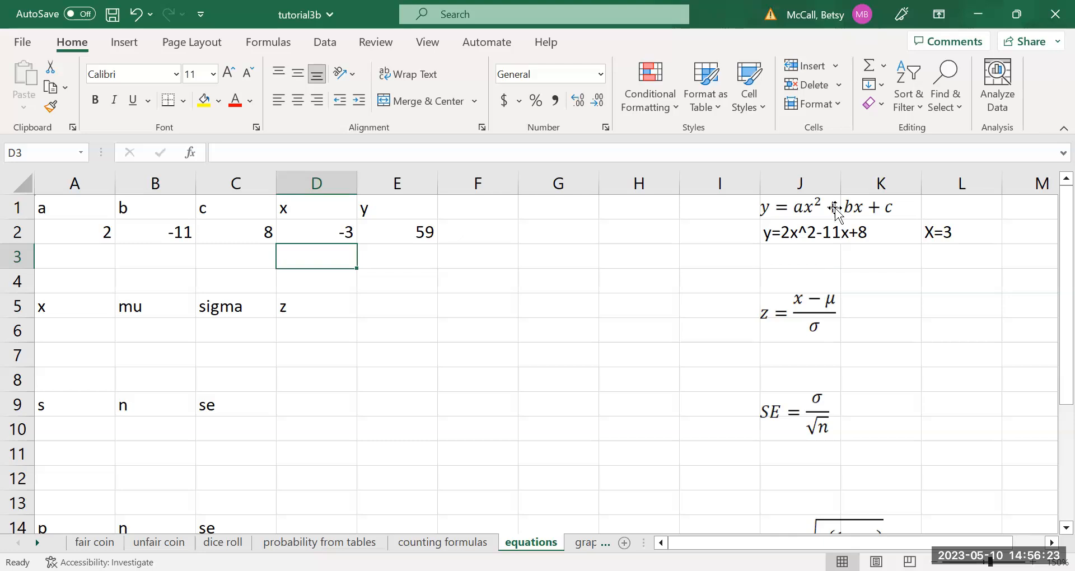
Set the x value in D2 to 1 to evaluate the quadratic at another point.
click(343, 230)
text(1)
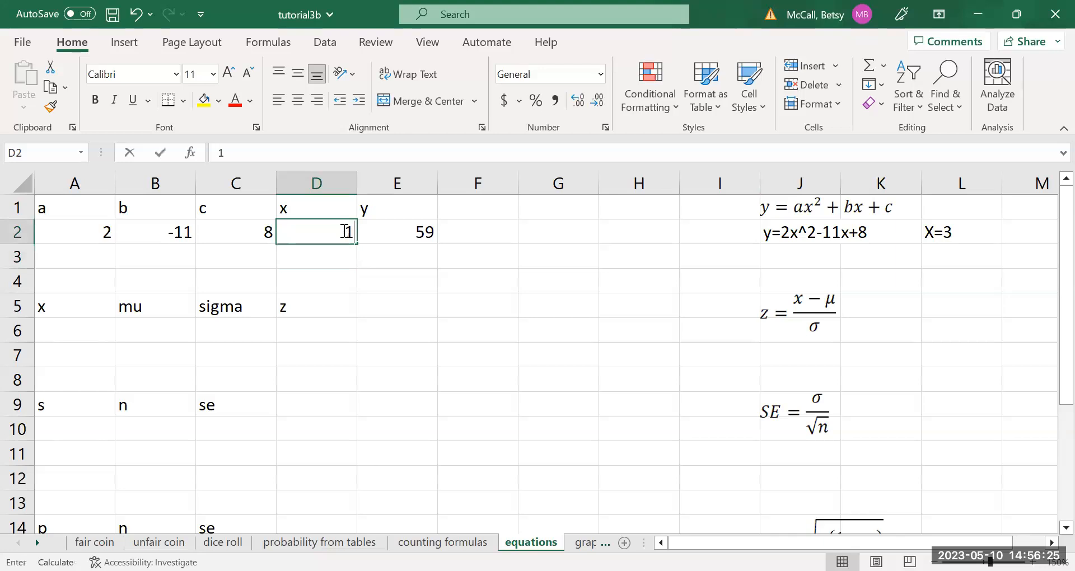
key(Return)
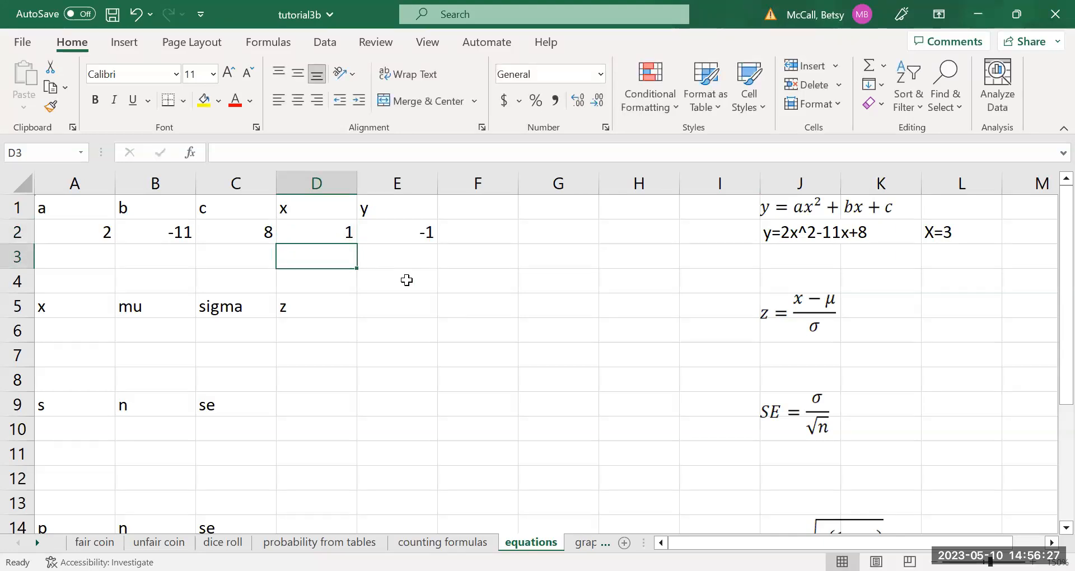
Enter a second set of quadratic coefficients in row 3: a = 3, b = 2 and c = -1.
click(105, 256)
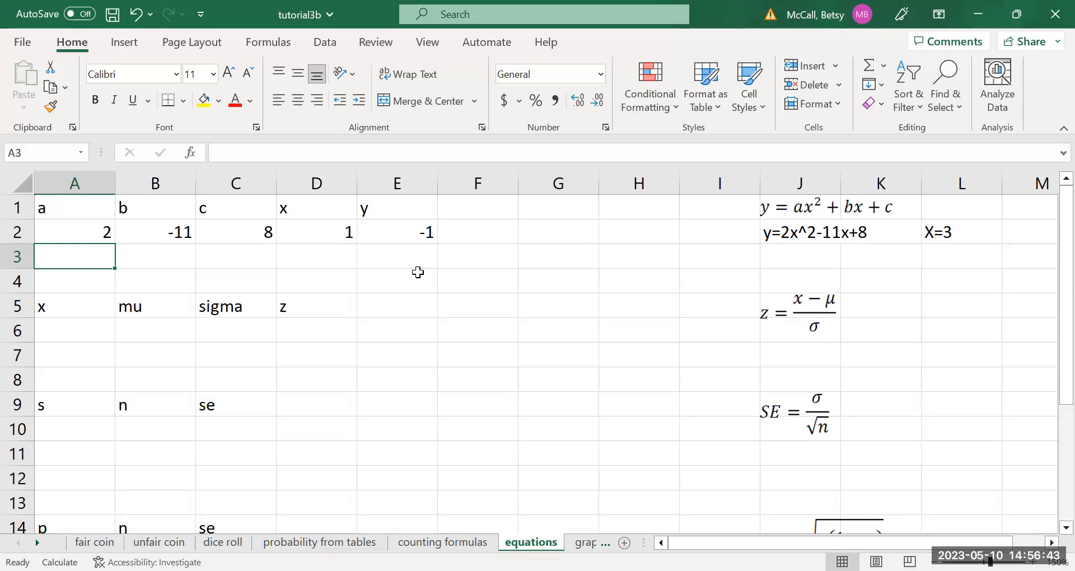
text(3)
key(Tab)
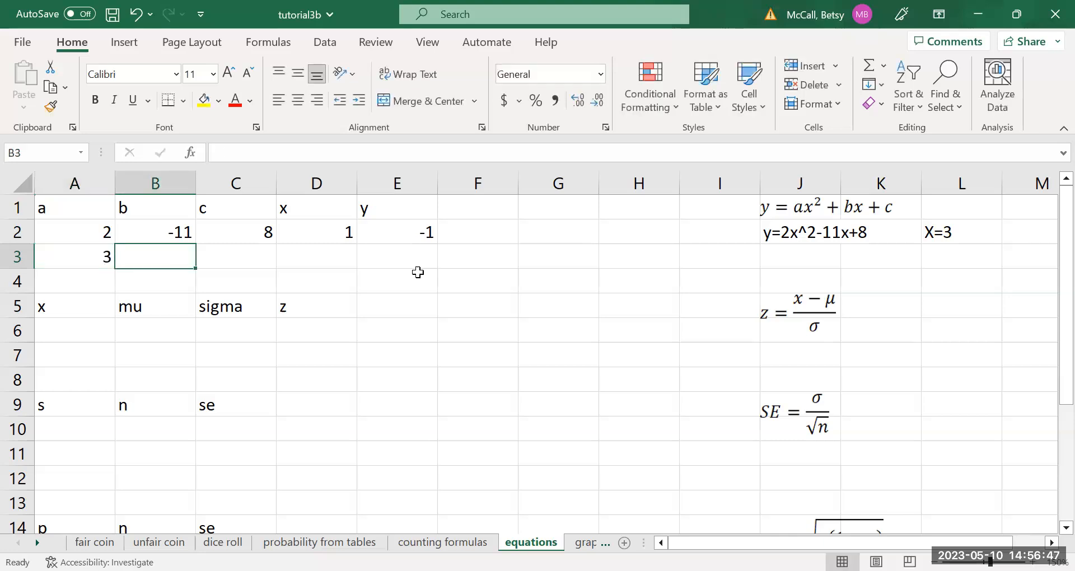
text(=2)
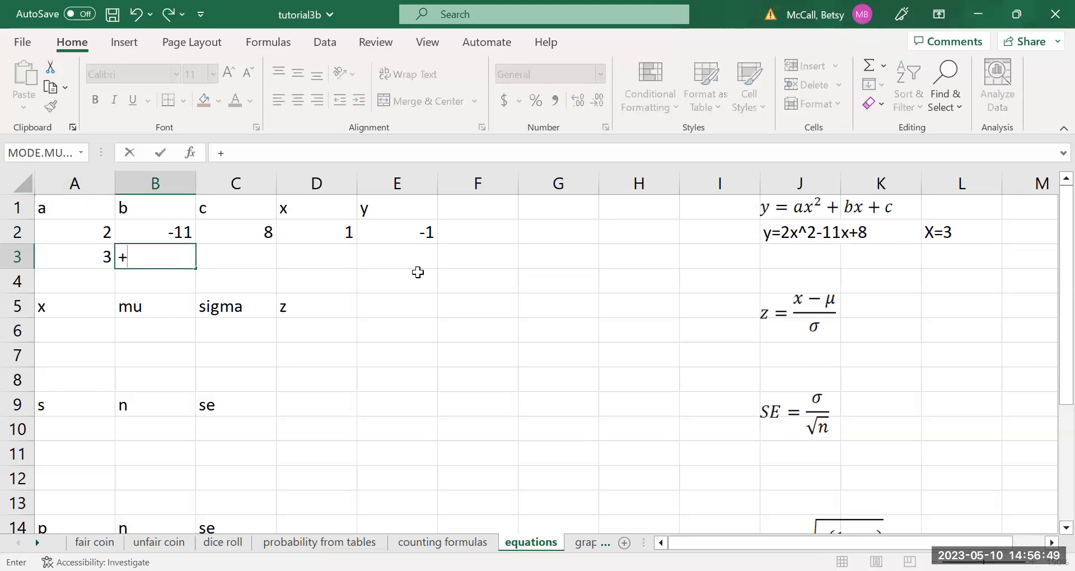
key(BackSpace)
key(BackSpace)
text(2)
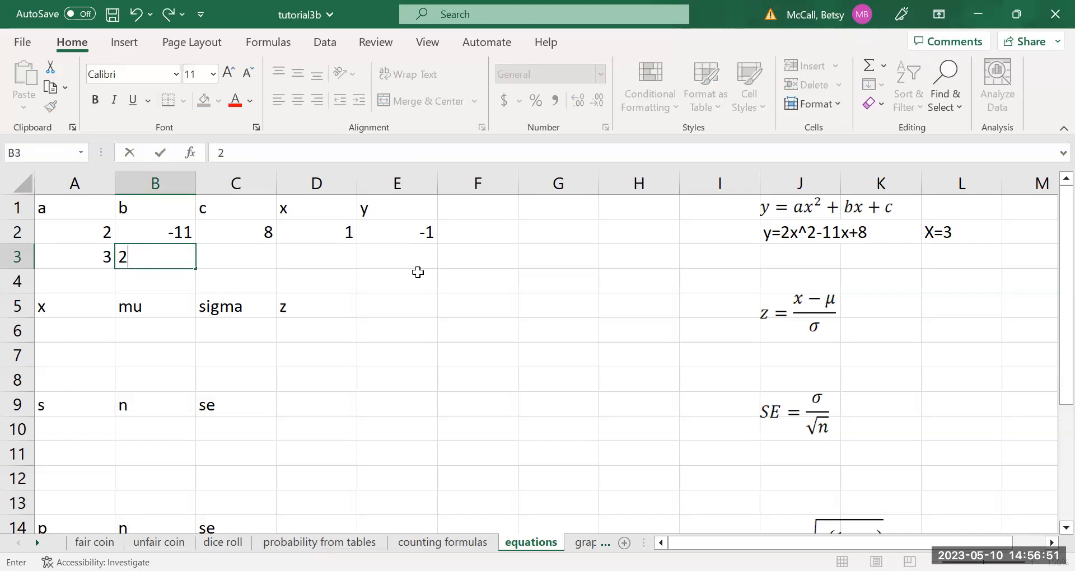
key(Tab)
text(-1)
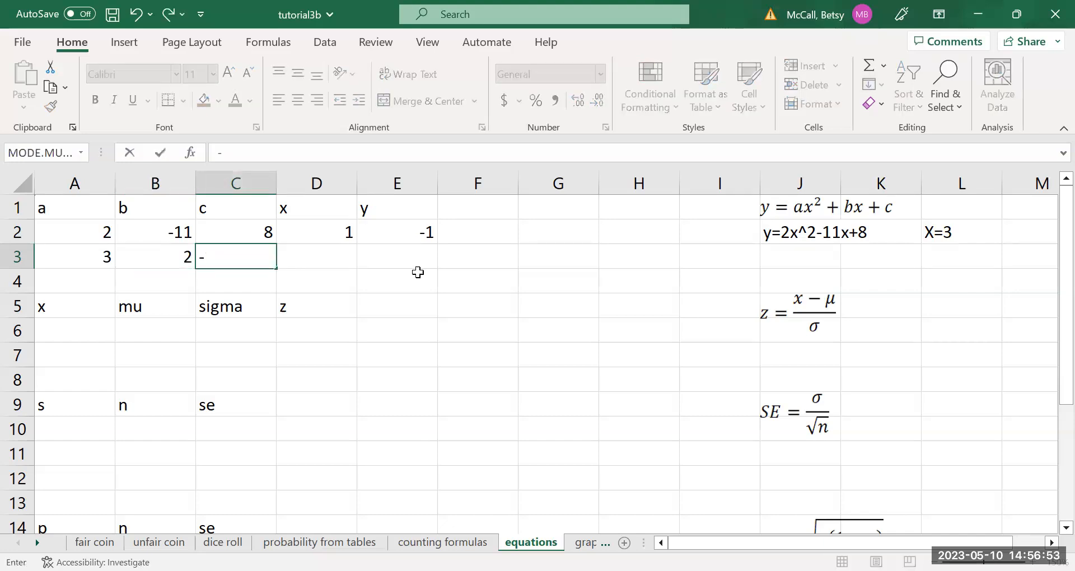
key(Tab)
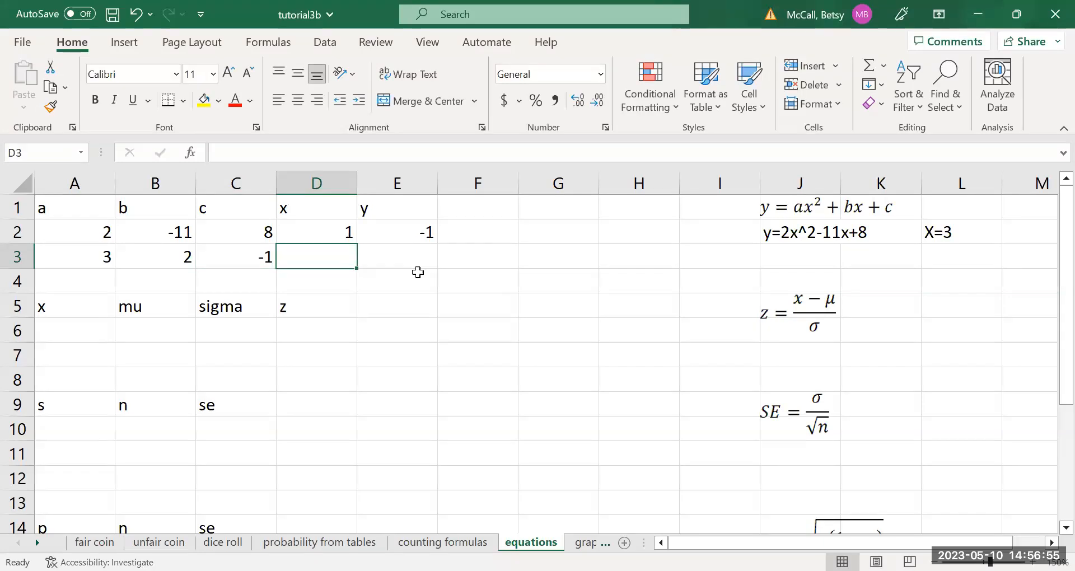
Set the x value in D3 to 4 and copy the y formula from E2 down to E3.
text(4)
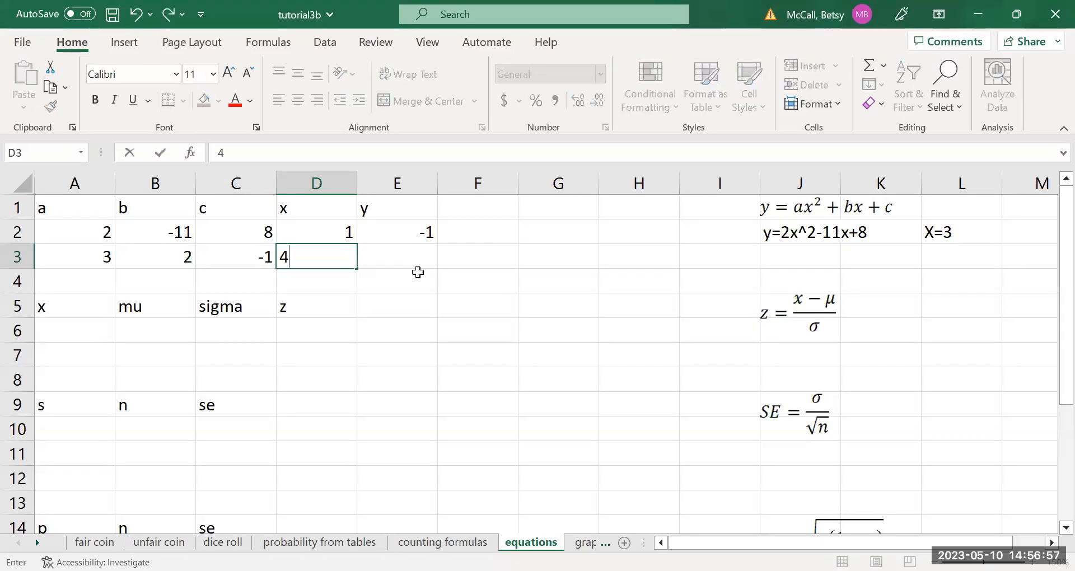
key(Tab)
click(425, 234)
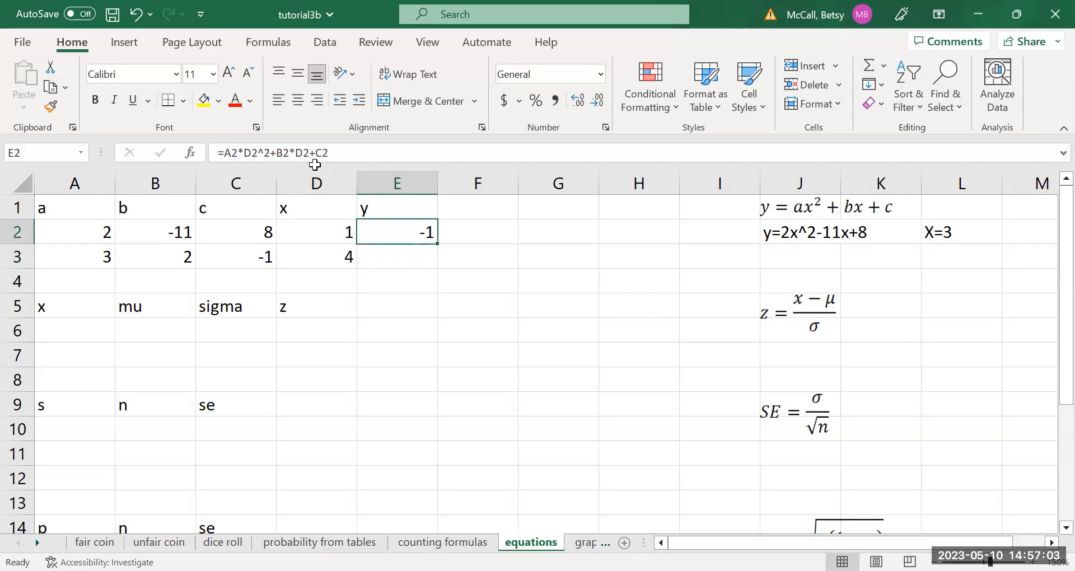
drag(437, 243, 436, 267)
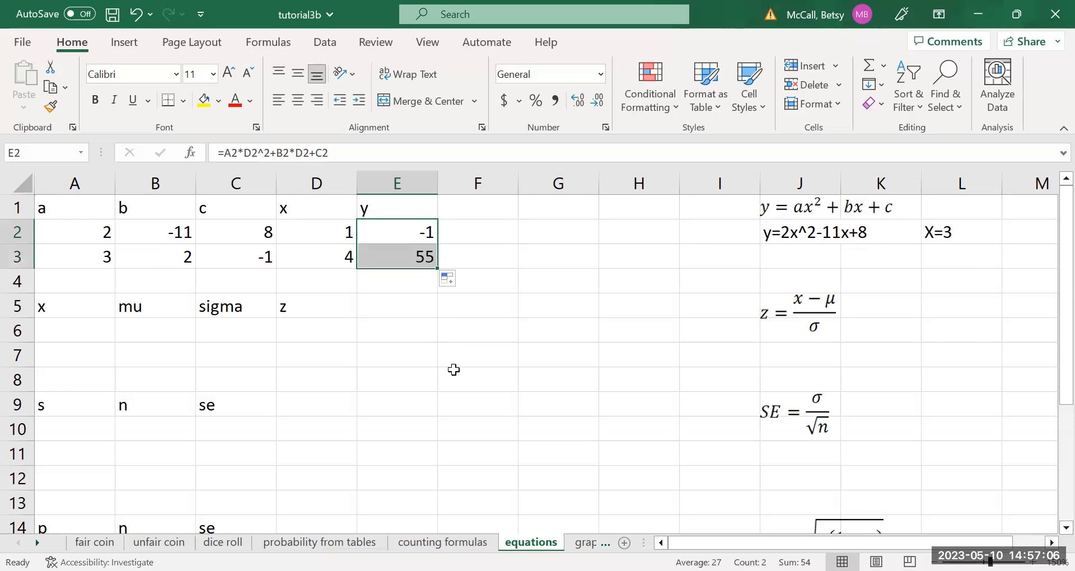
click(390, 280)
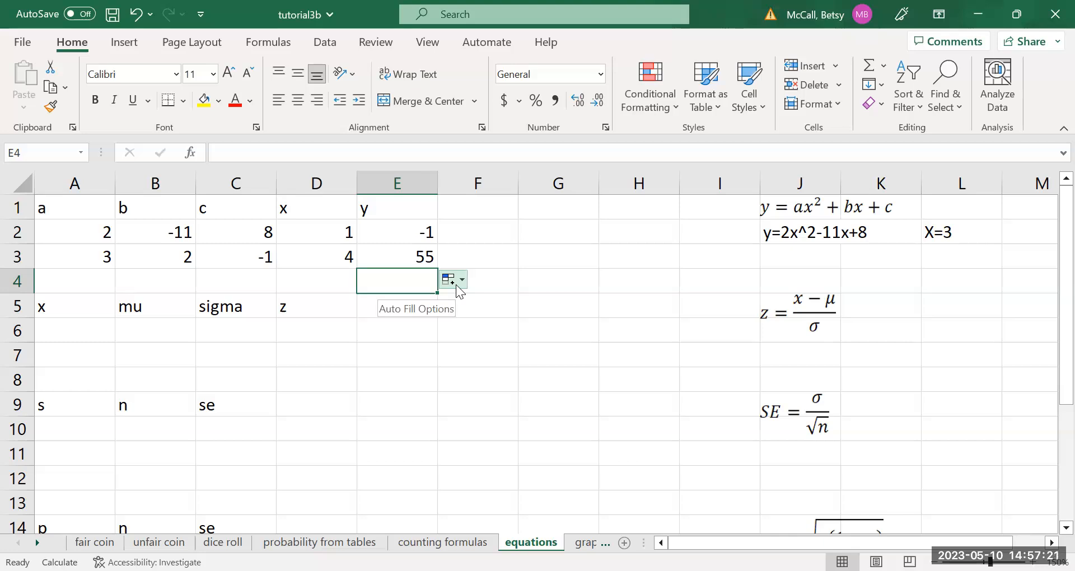
Enter the z-score inputs in row 6: x = 205, mu = 500 and sigma = 100.
scroll(1052, 342, down, 1)
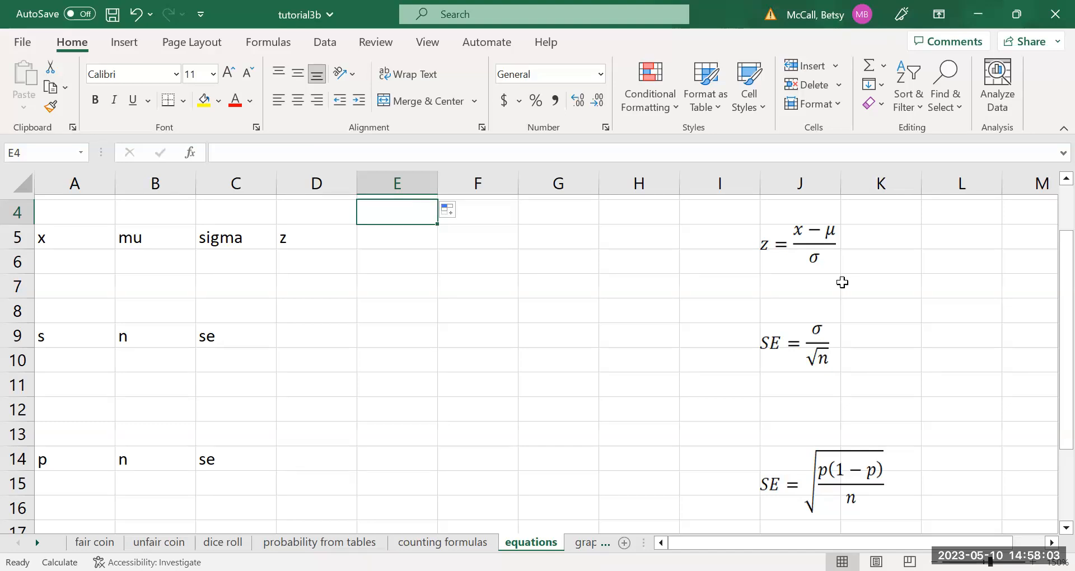
click(171, 265)
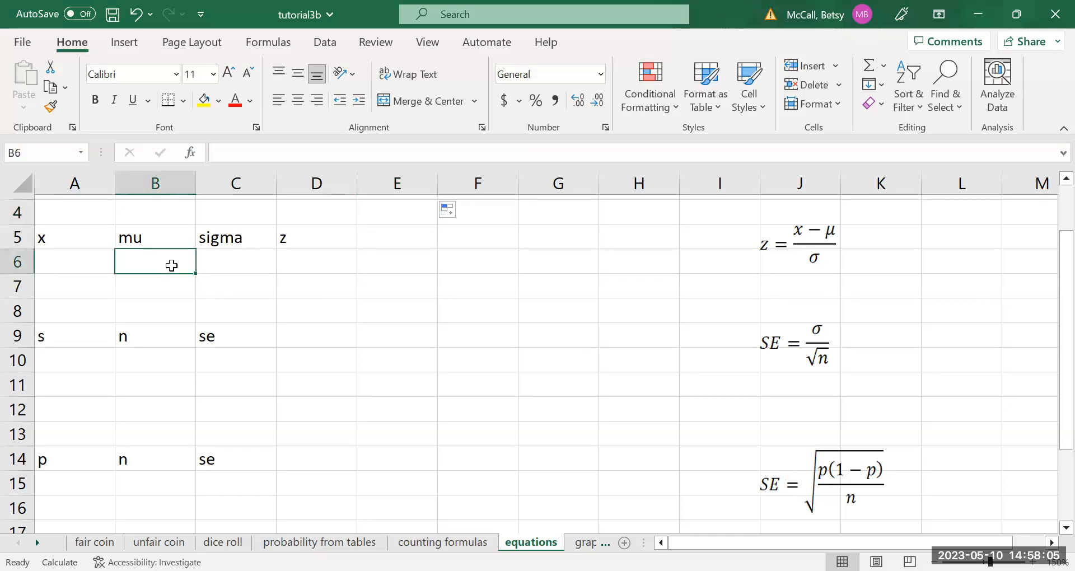
text(500)
key(Tab)
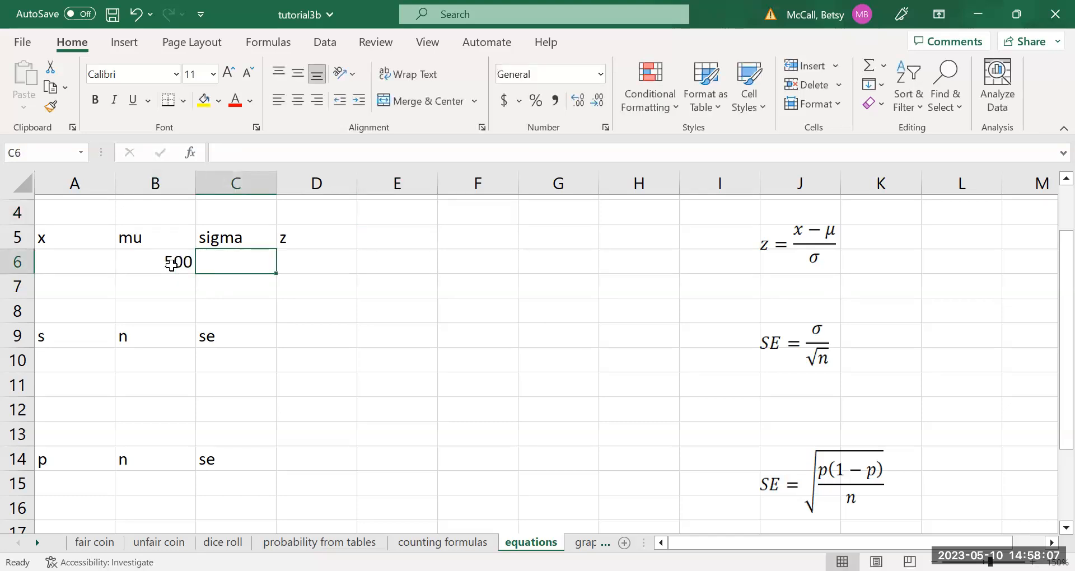
text(100)
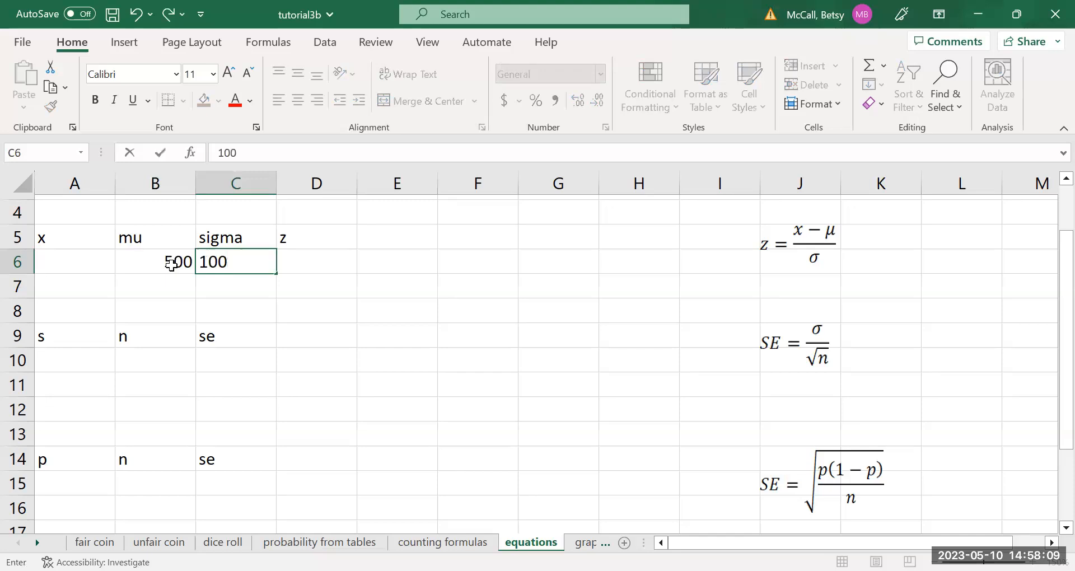
click(57, 267)
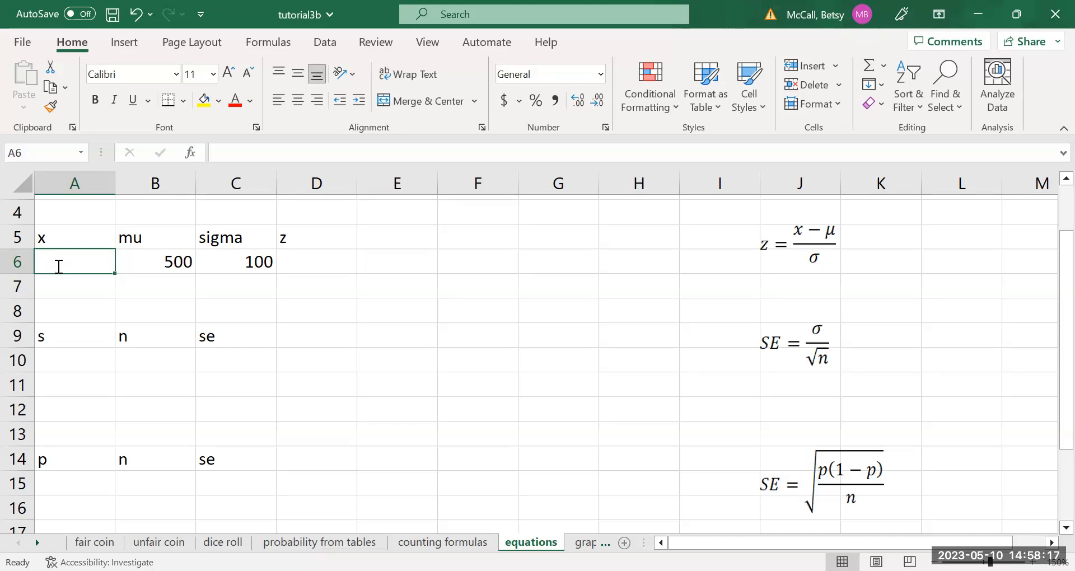
text(205)
key(Tab)
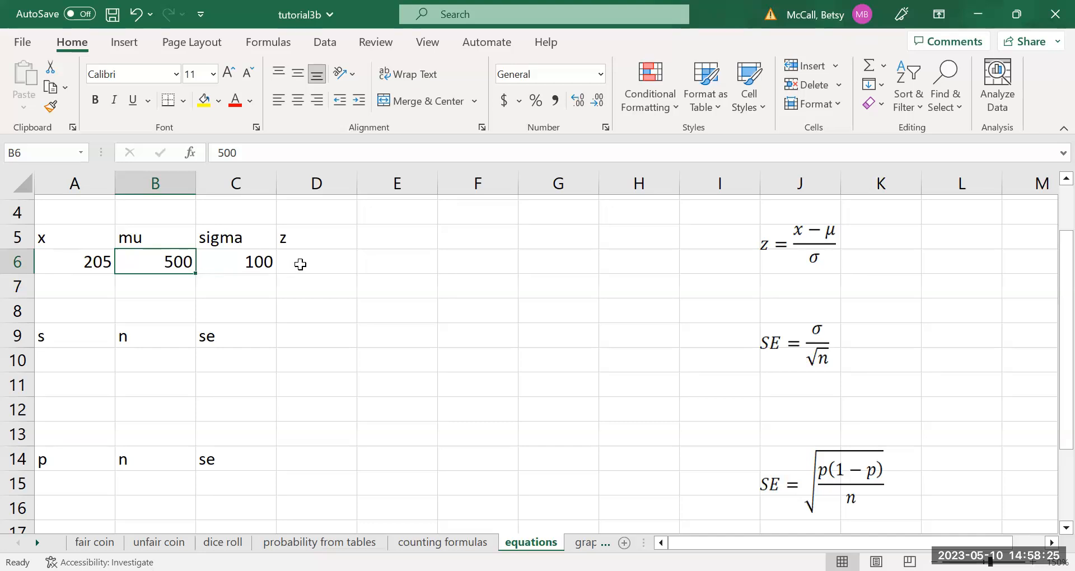
Calculate the z-score in cell D6 with the formula =(A6-B6)/C6.
click(301, 264)
text(=)
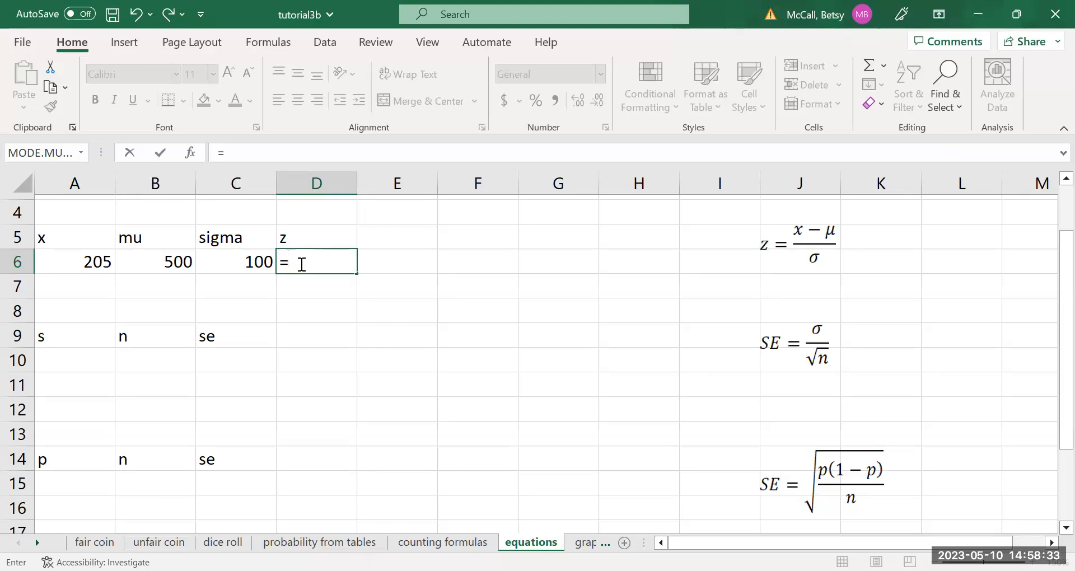
text(()
click(91, 262)
text(-)
click(152, 261)
text()/)
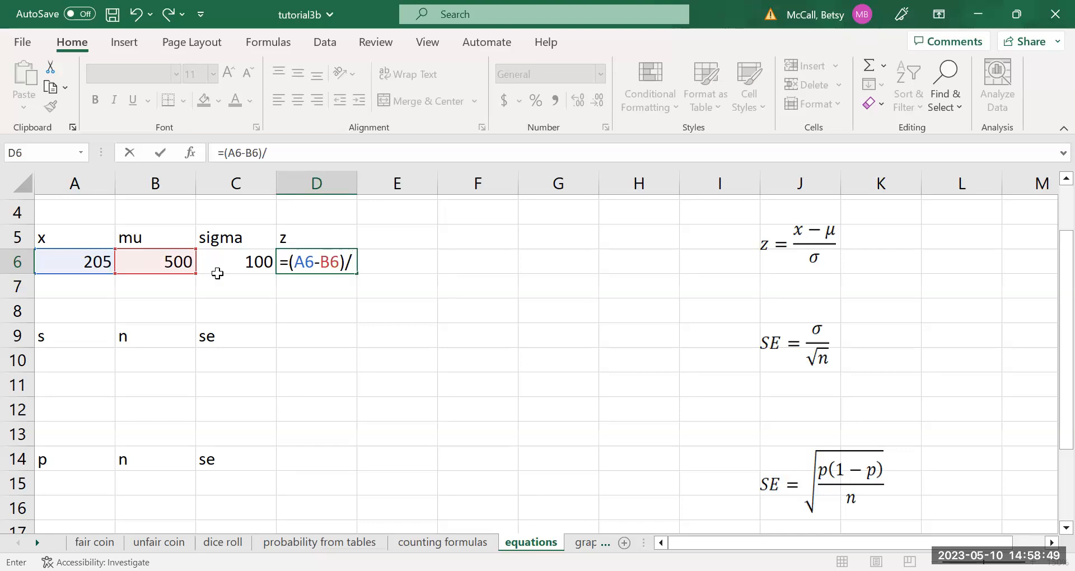
click(247, 264)
key(Return)
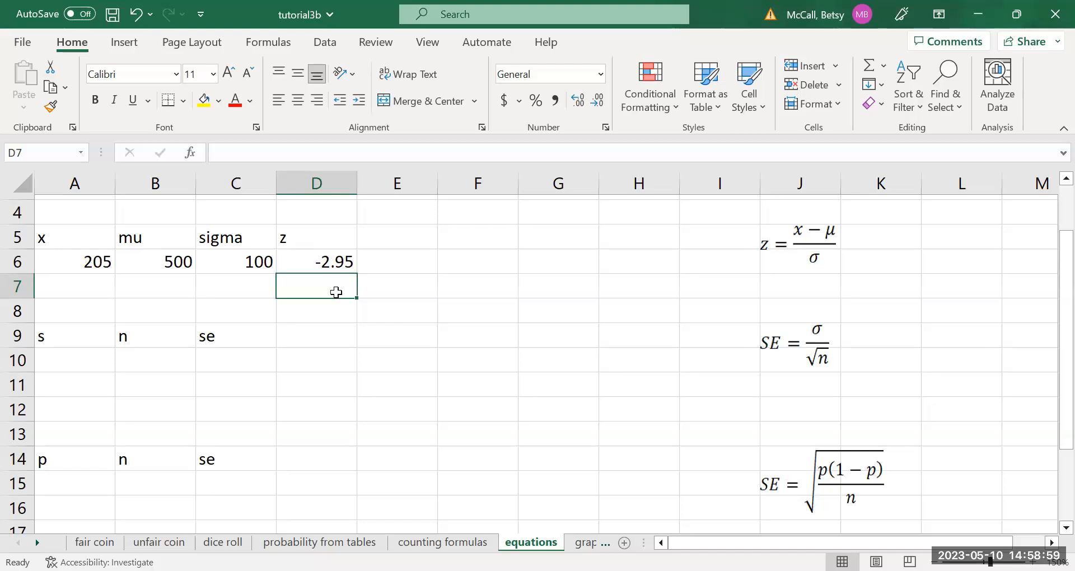
Copy the z-score row A6:D6 down to row 7 and set the x value in A7 to 610.
drag(75, 264, 353, 297)
click(97, 287)
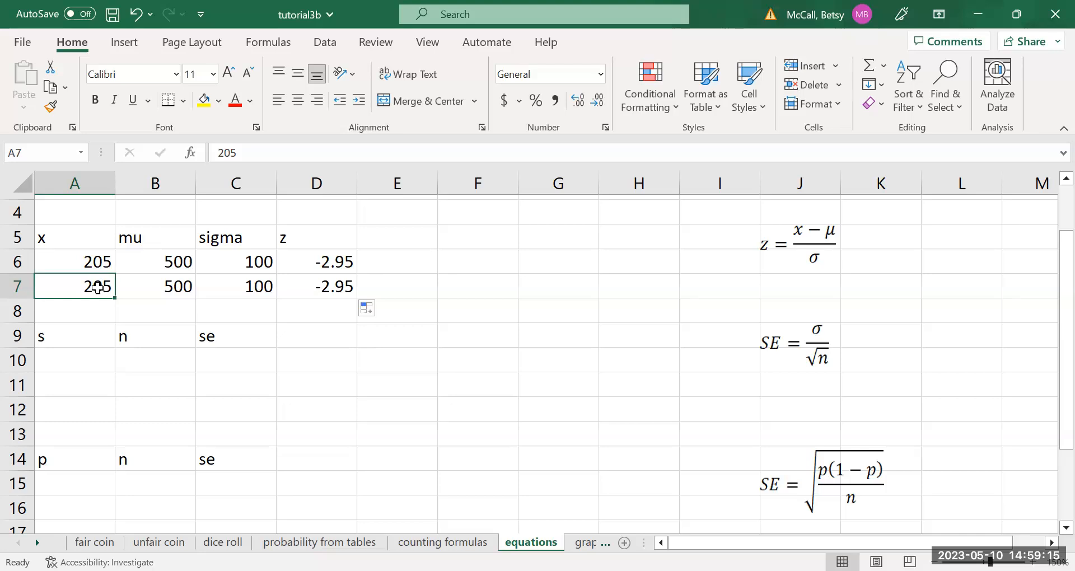
text(10)
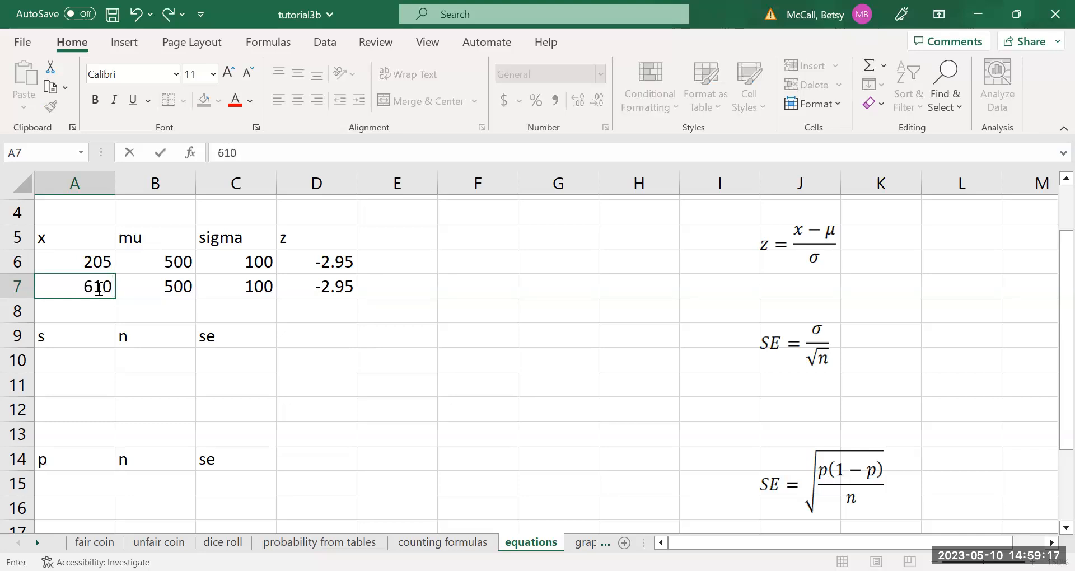
key(Return)
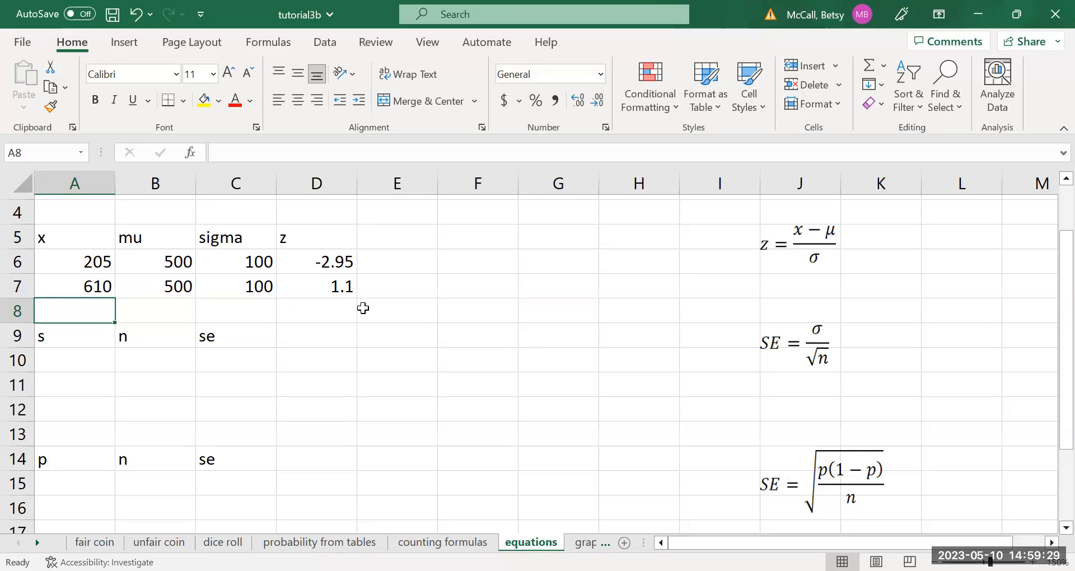
Replace the z-score inputs in row 7 with x = 27, mu = 21 and sigma = 5.
click(96, 286)
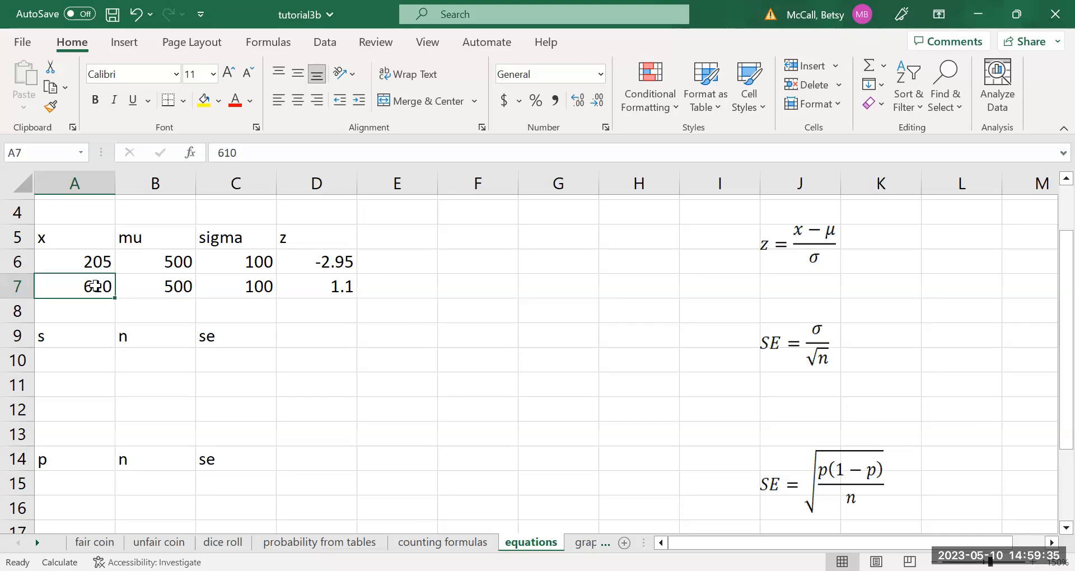
text(27)
key(Tab)
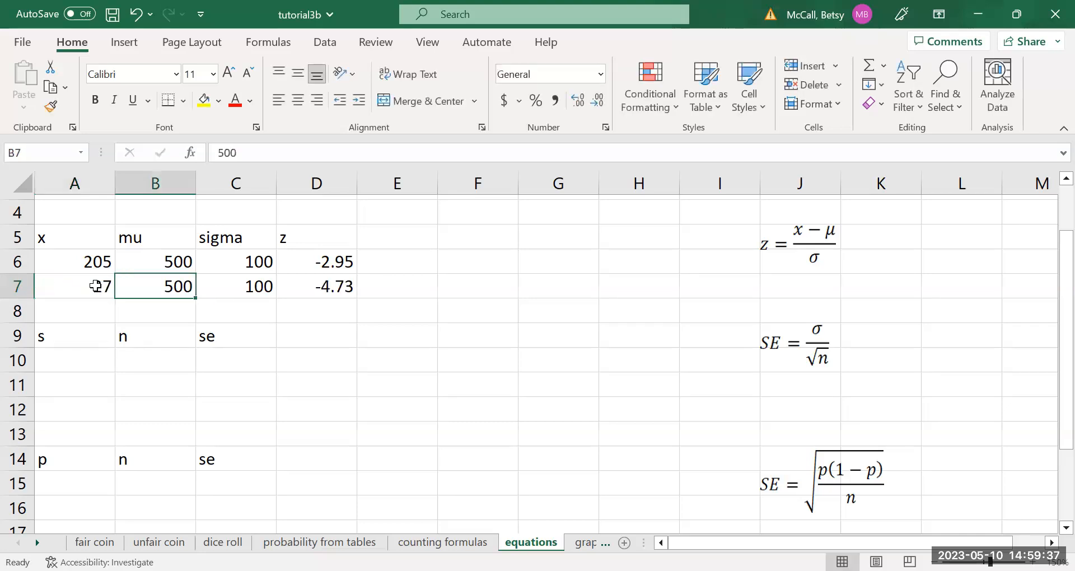
text(21)
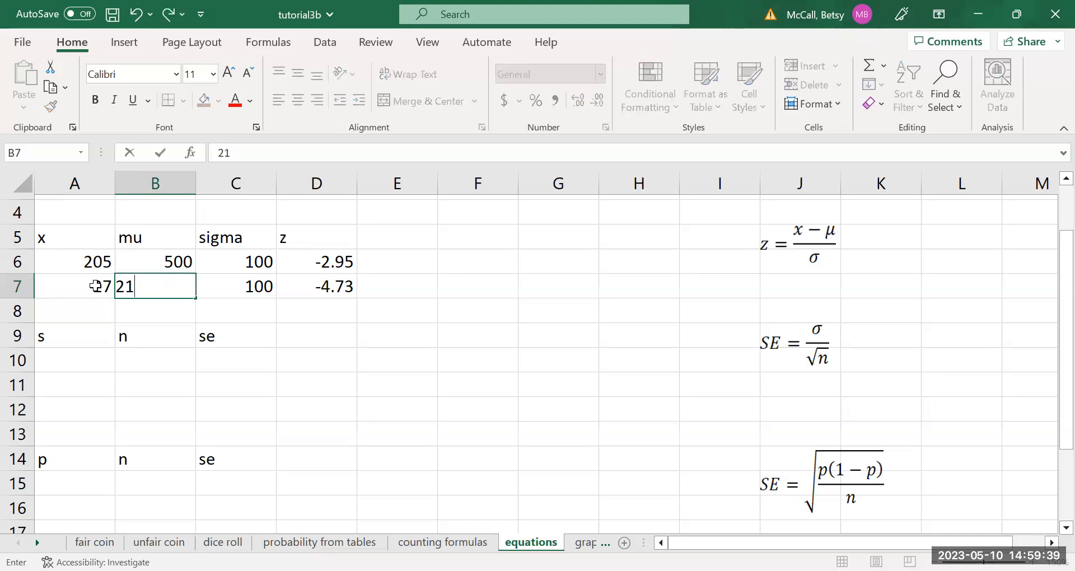
key(Tab)
text(5)
key(Tab)
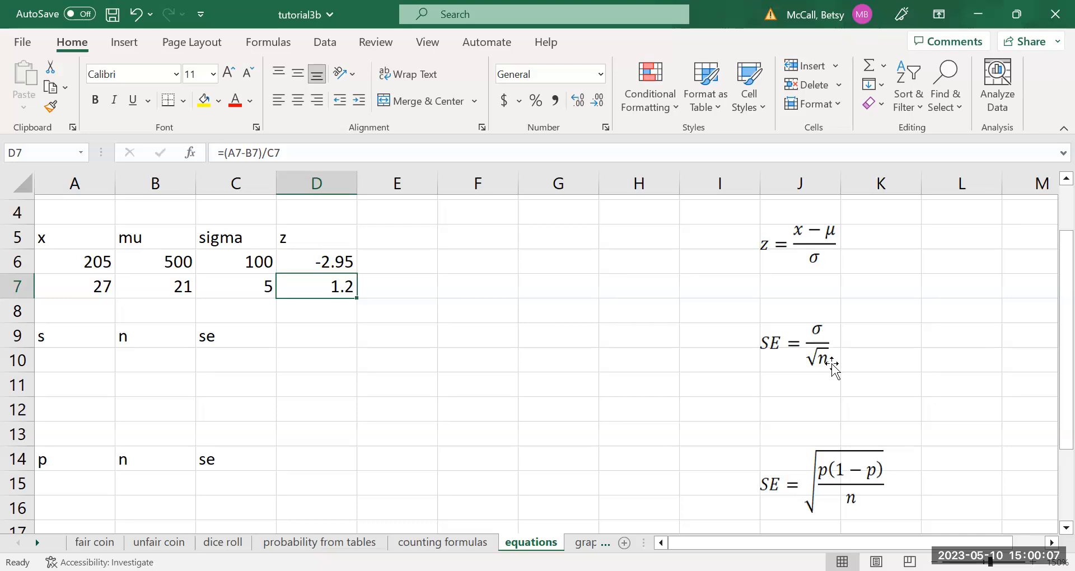
Enter the standard error inputs for the mean in row 10: s = 100 and n = 45.
click(75, 361)
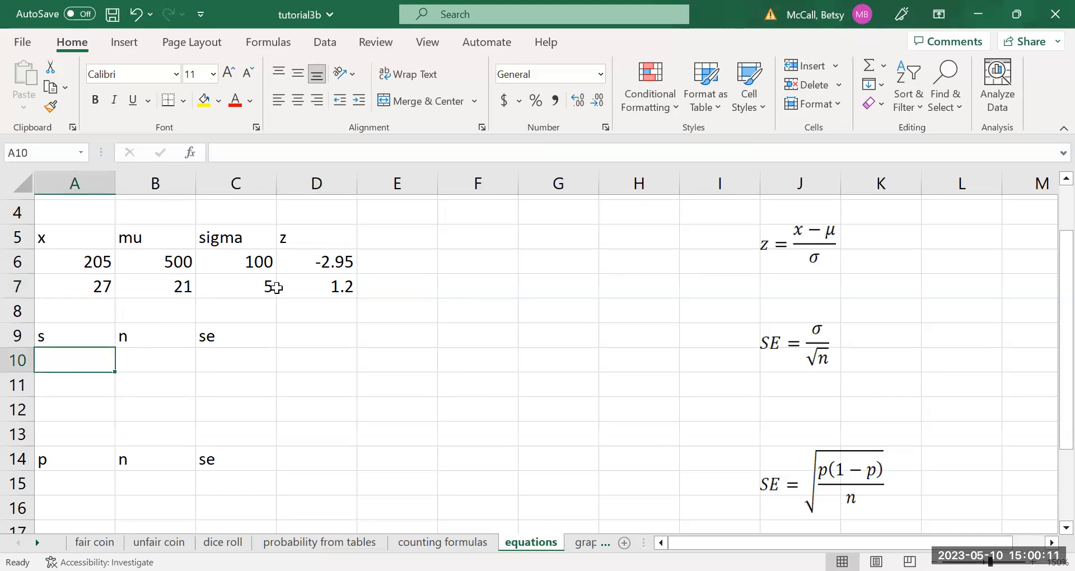
text(100)
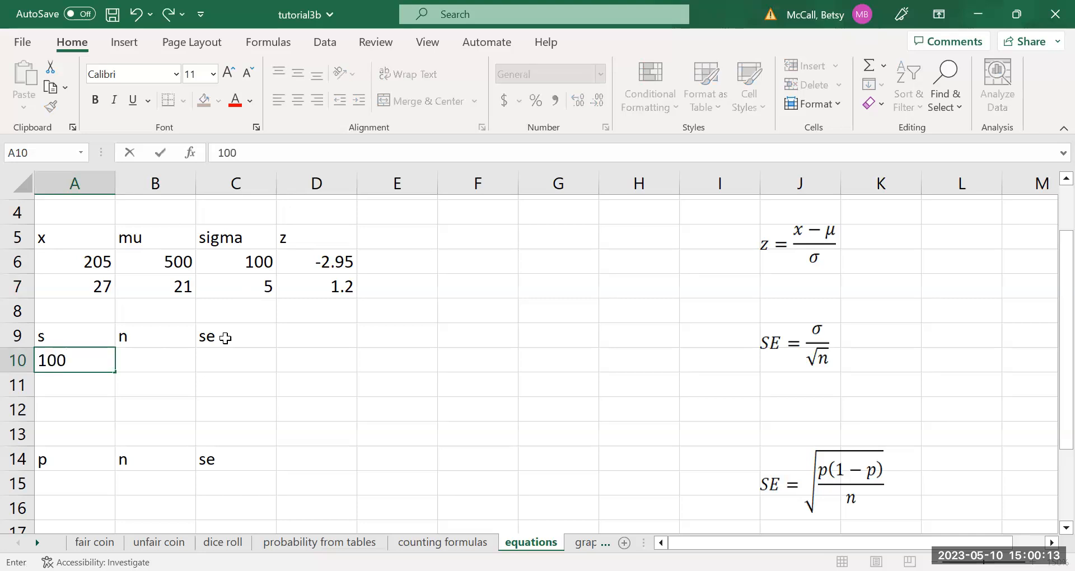
key(Tab)
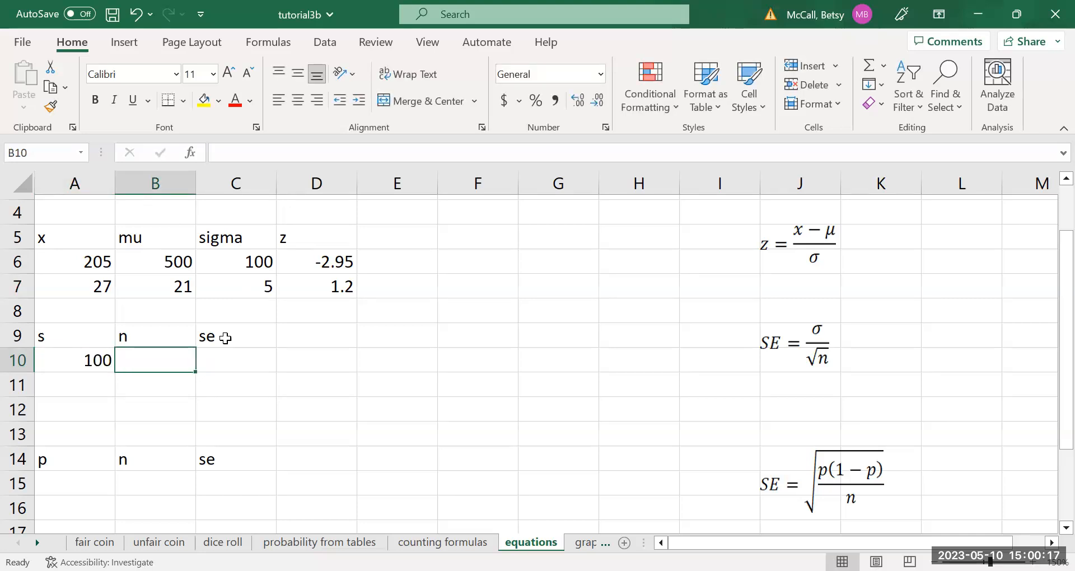
text(45)
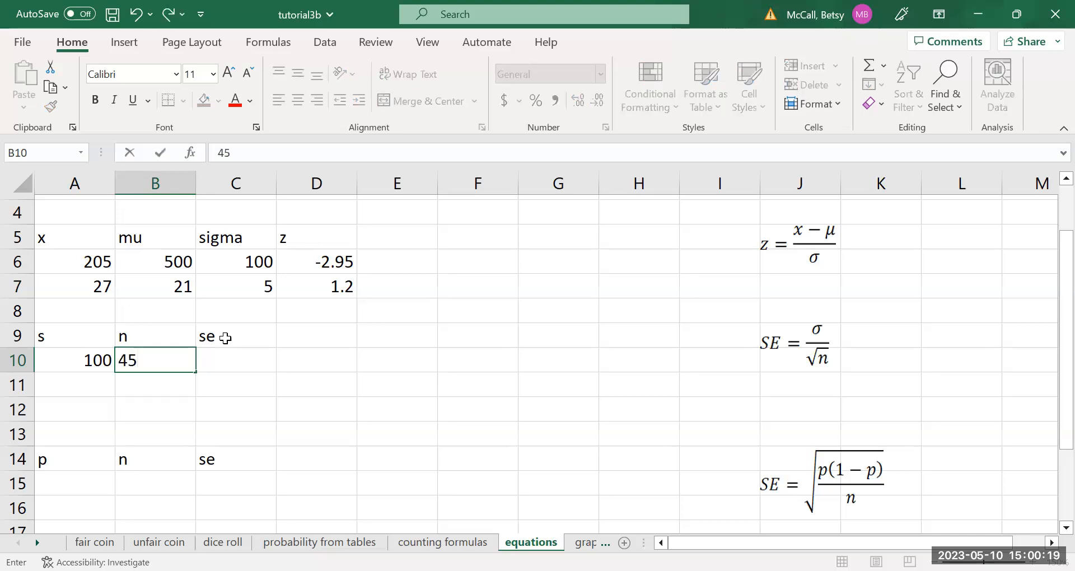
key(Tab)
Calculate the standard error in cell C10 with the formula =A10/SQRT(B10).
text(=)
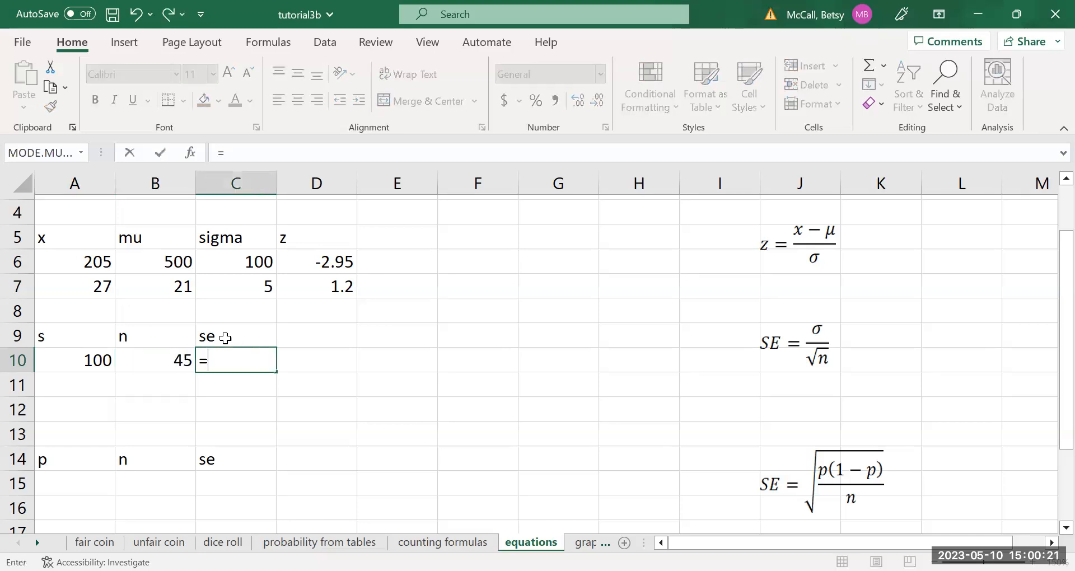
click(99, 356)
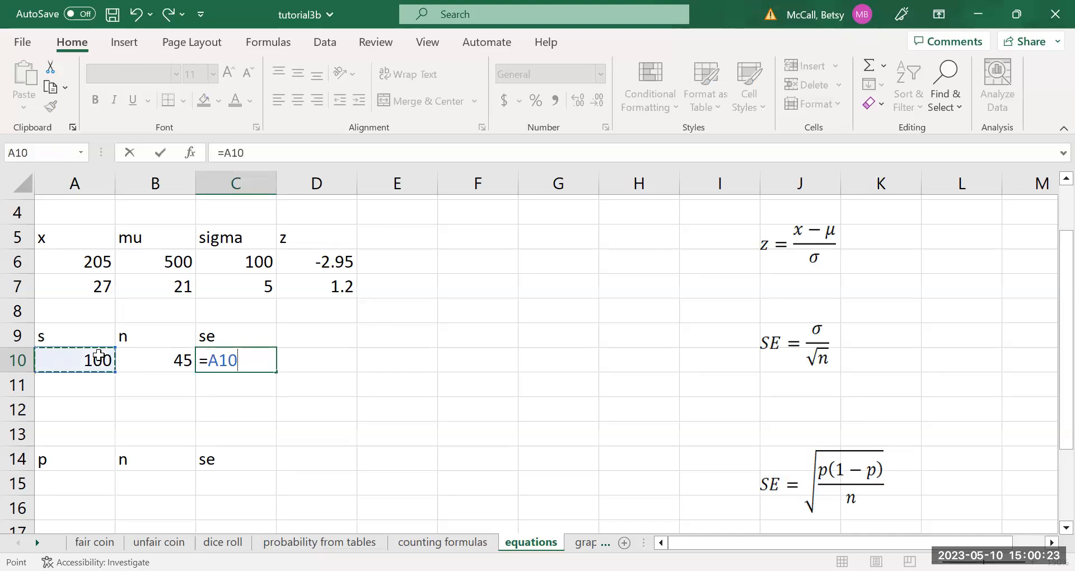
text(/)
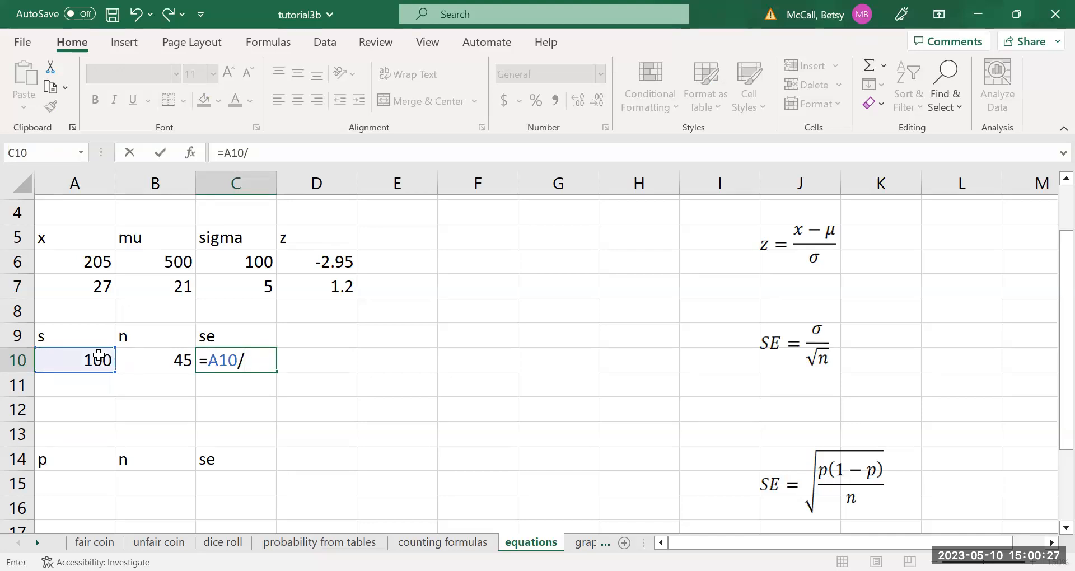
text(sqrt()
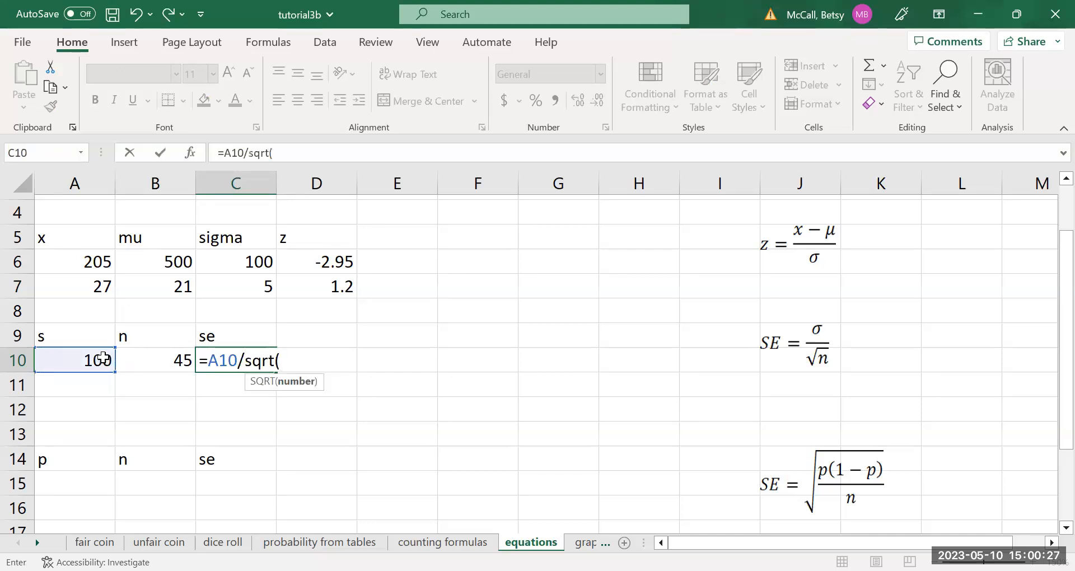
click(179, 365)
key(Return)
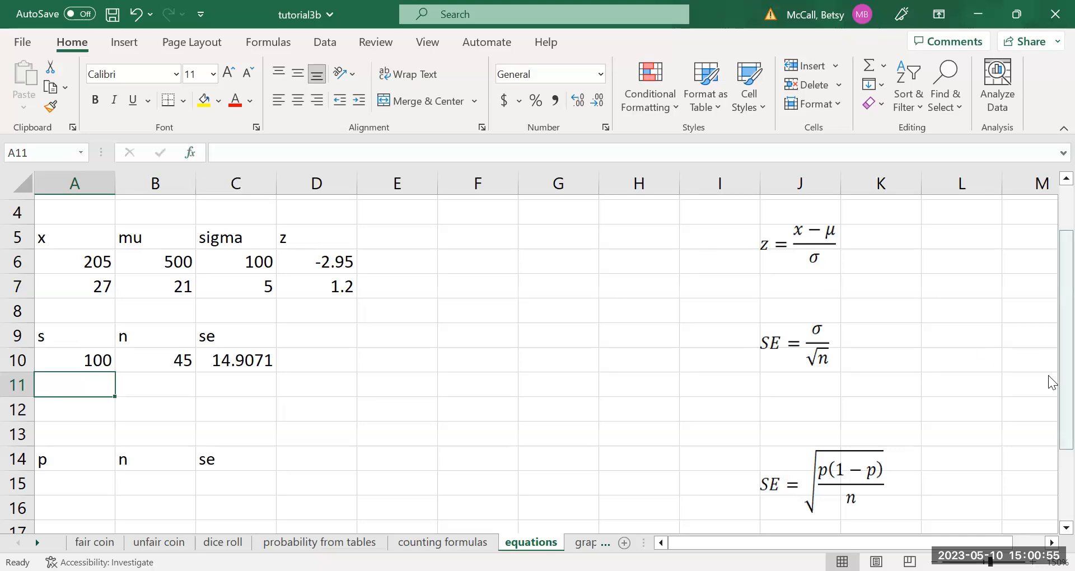
Enter the standard error inputs for a proportion in row 15: p = 46% and n = 700.
drag(1048, 376, 1049, 487)
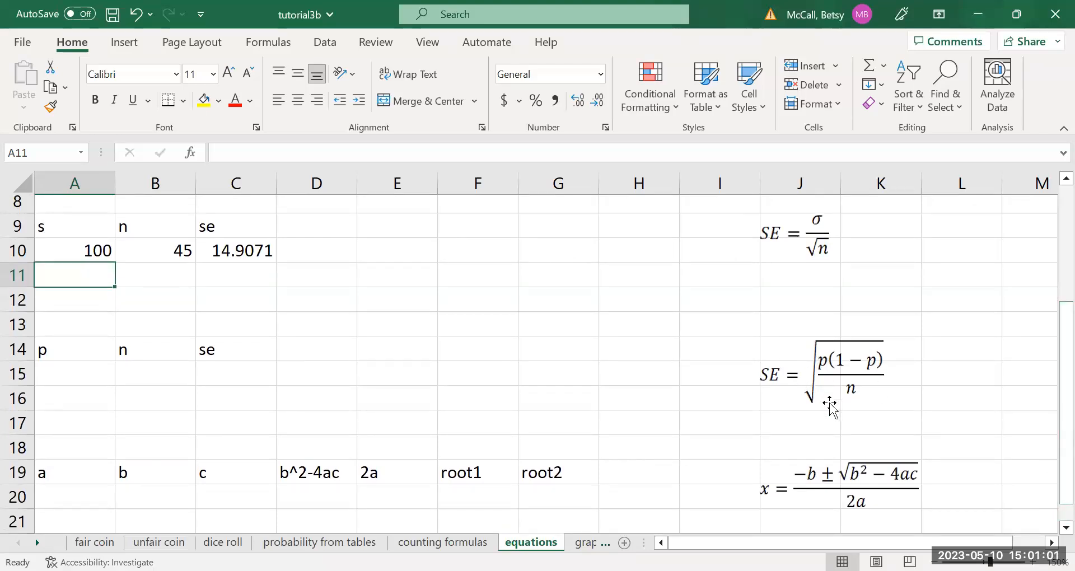
click(58, 376)
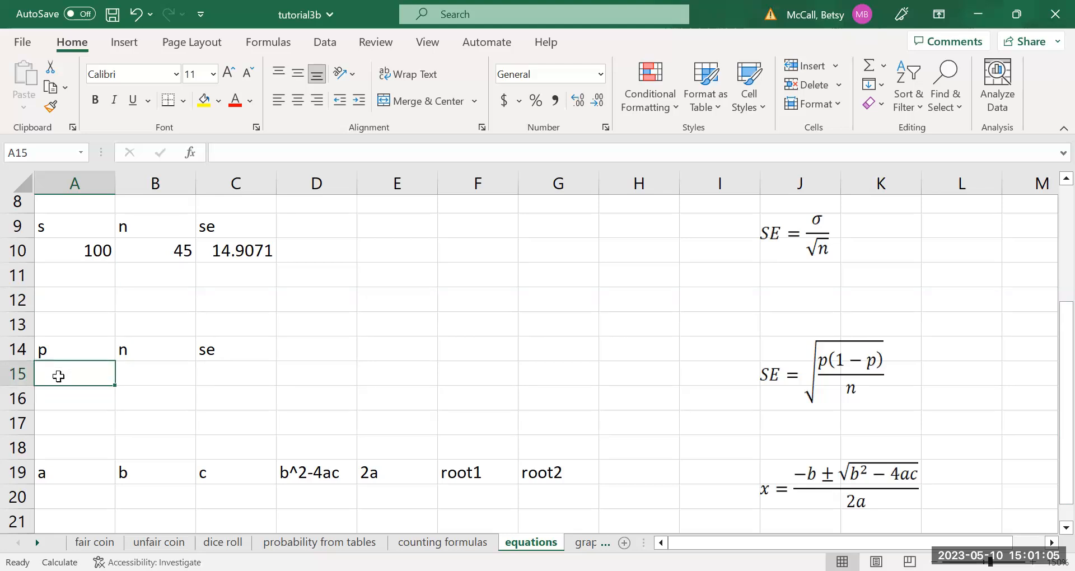
text(46%)
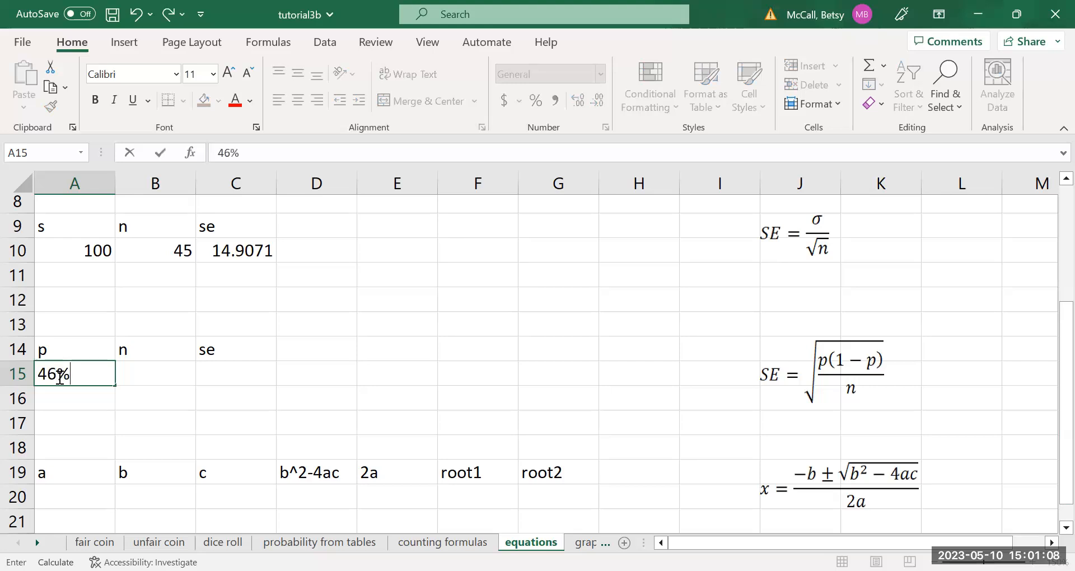
key(Tab)
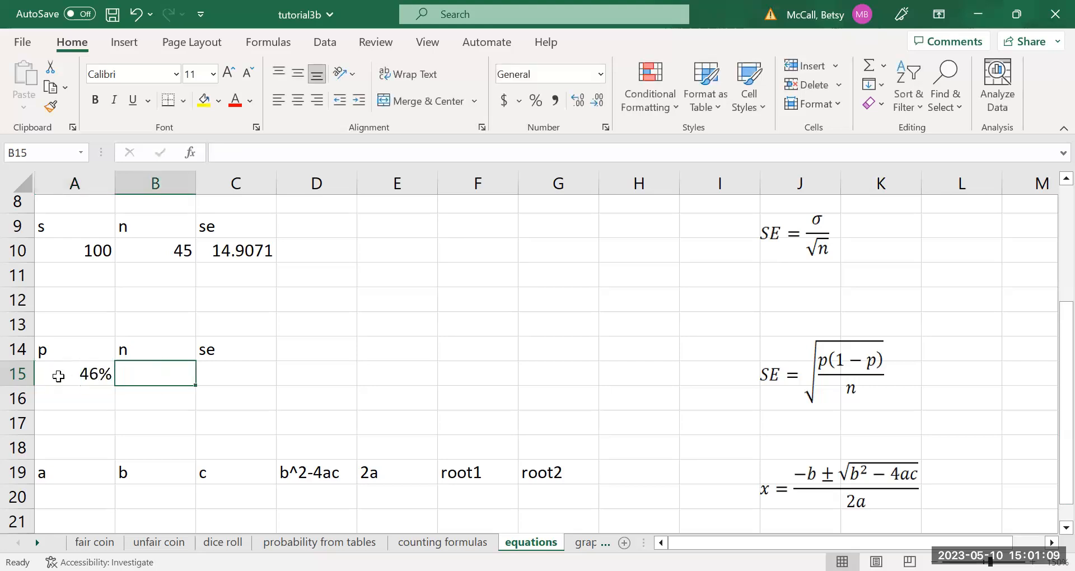
text(700)
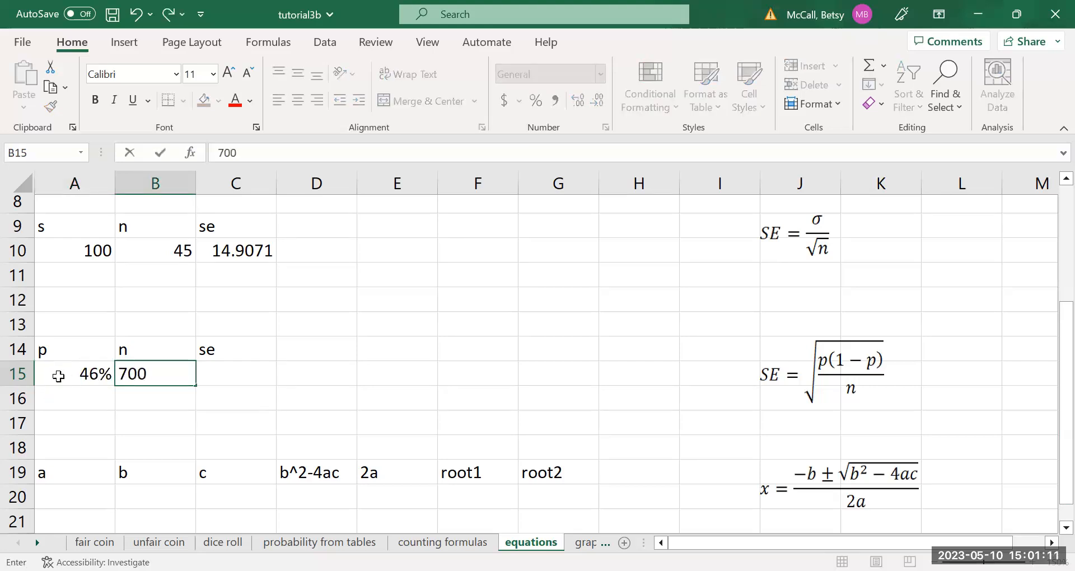
key(Tab)
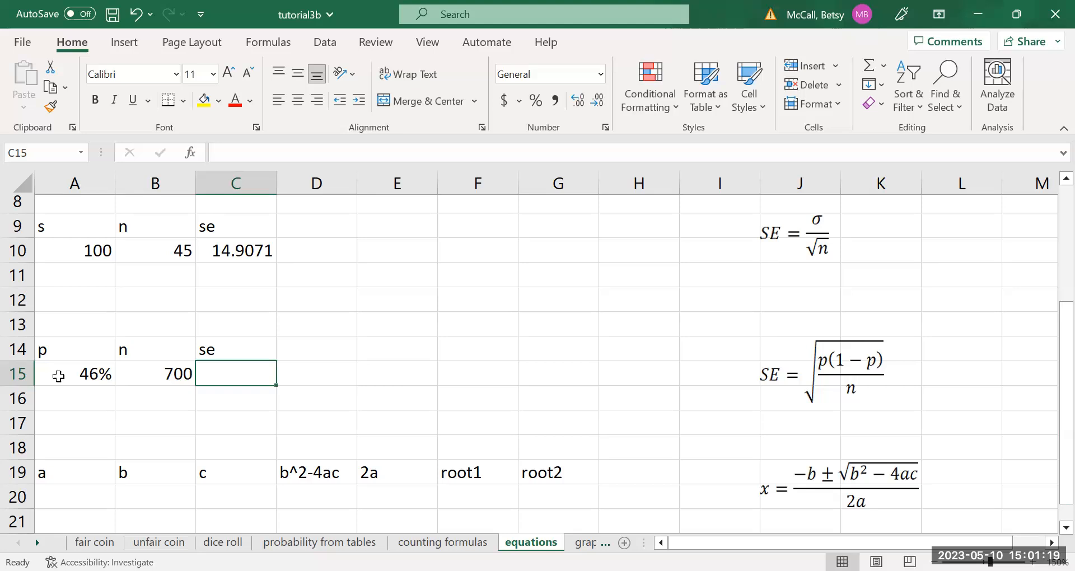
Calculate the standard error of the proportion in cell C15 with the formula =SQRT(A15*(1-A15)/B15).
text(=)
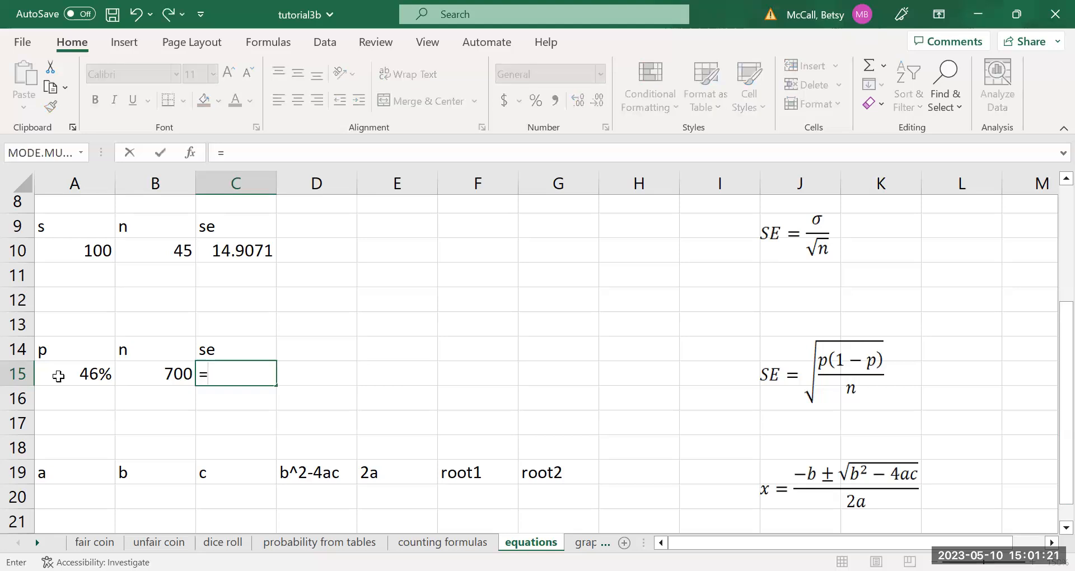
text(sqrt()
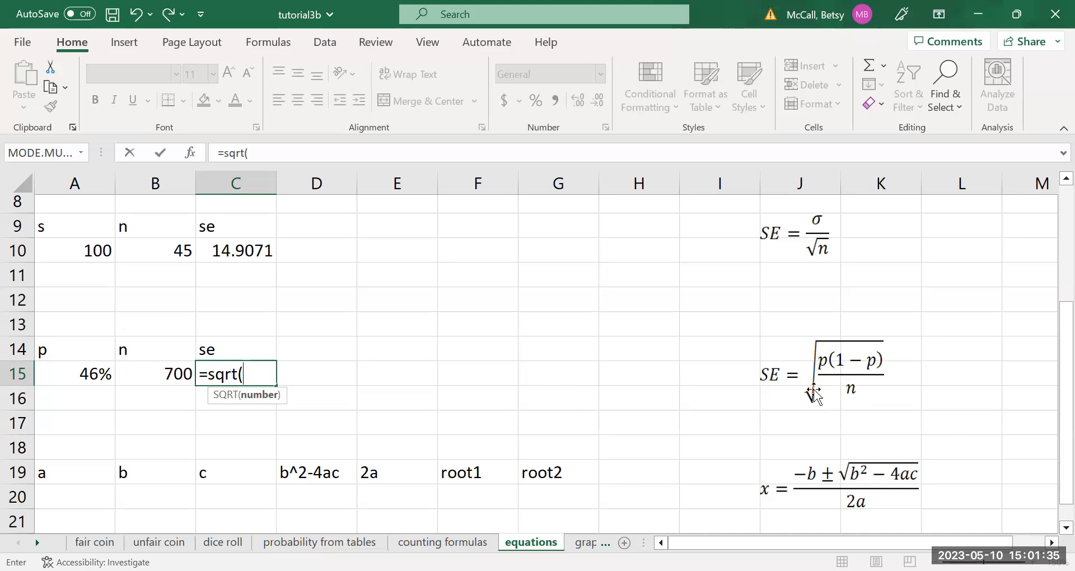
click(110, 376)
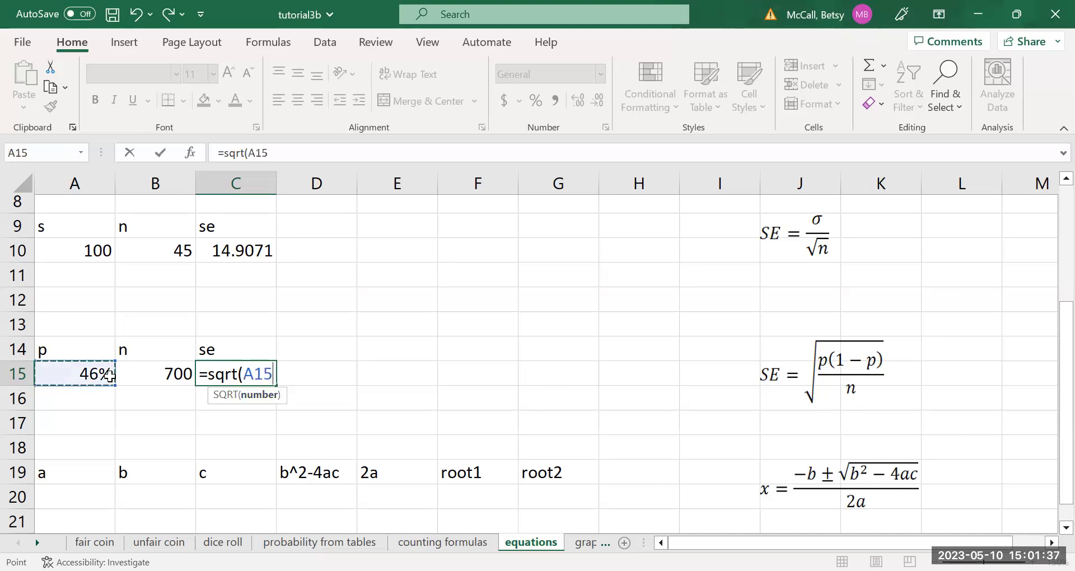
text(*(1-)
click(110, 376)
text()/)
click(170, 378)
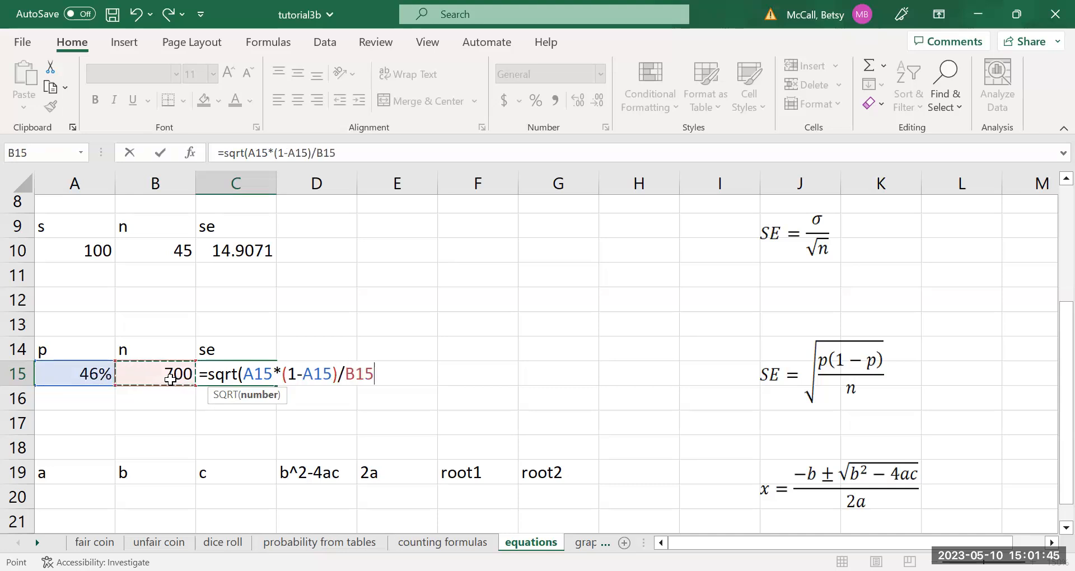
text())
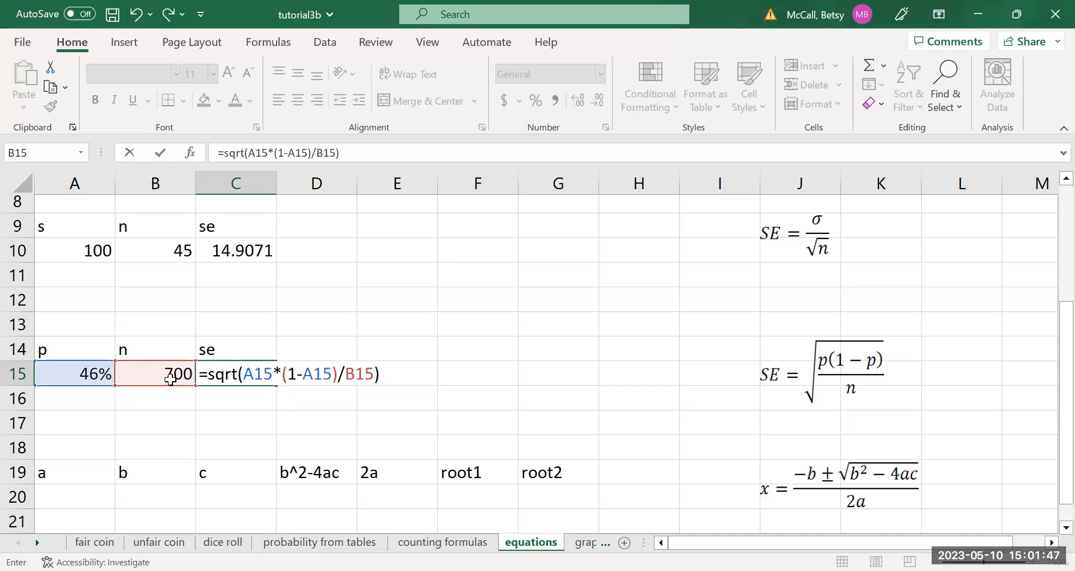
key(Return)
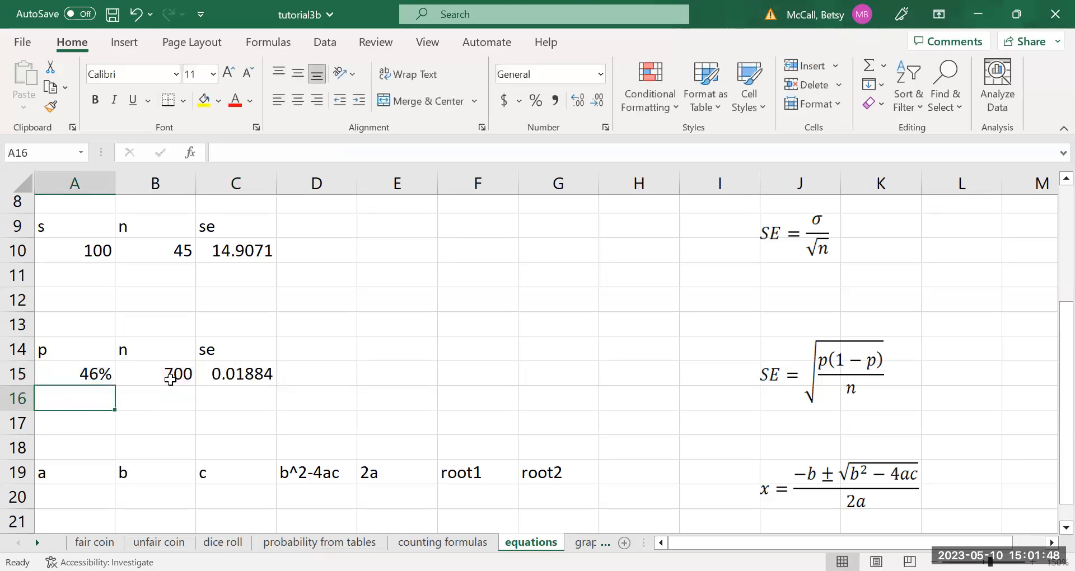
Format the standard error in cell C15 as a percentage with two decimal places.
click(253, 378)
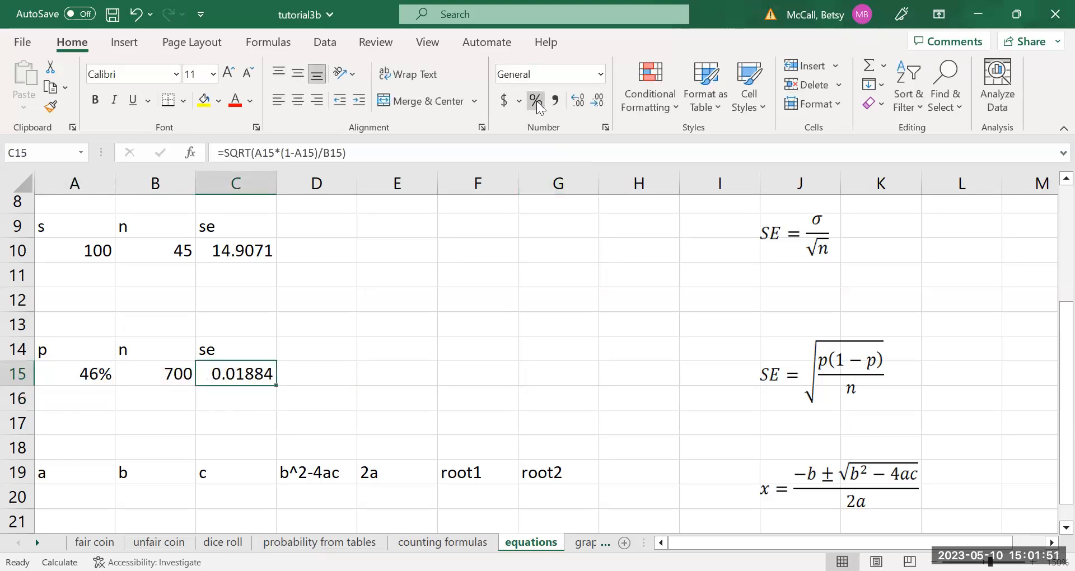
click(536, 101)
click(577, 100)
click(577, 101)
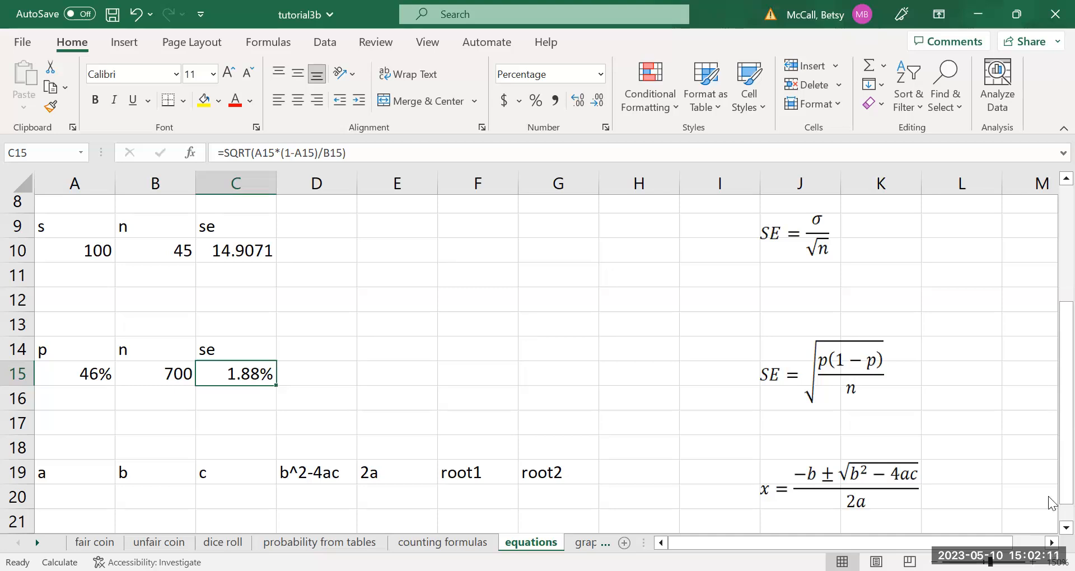
Enter the quadratic coefficients for the roots calculation in row 20: a = 2, b = -11 and c = 8.
scroll(1050, 532, down, 2)
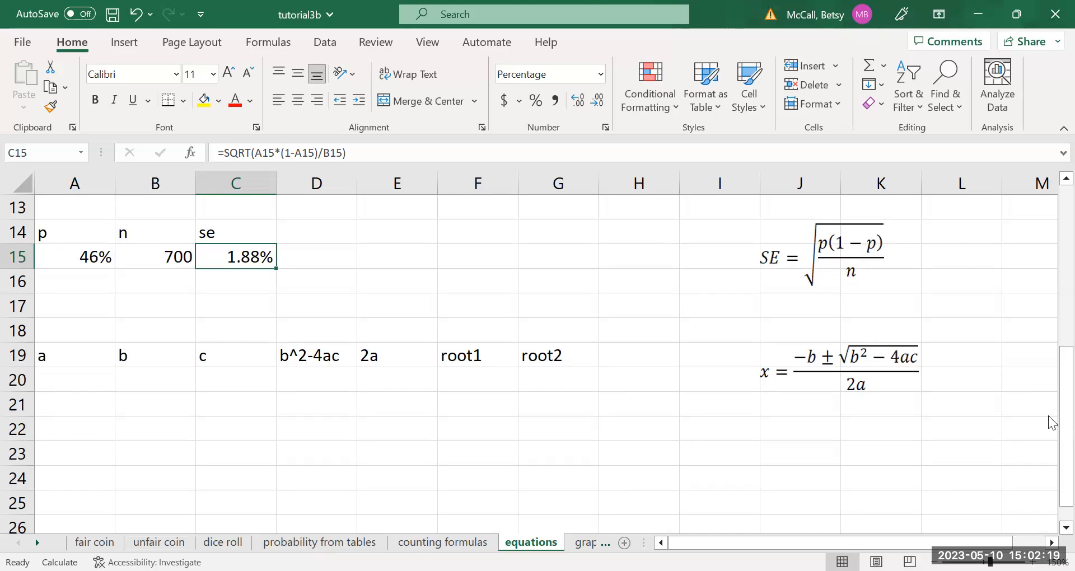
scroll(817, 216, up, 4)
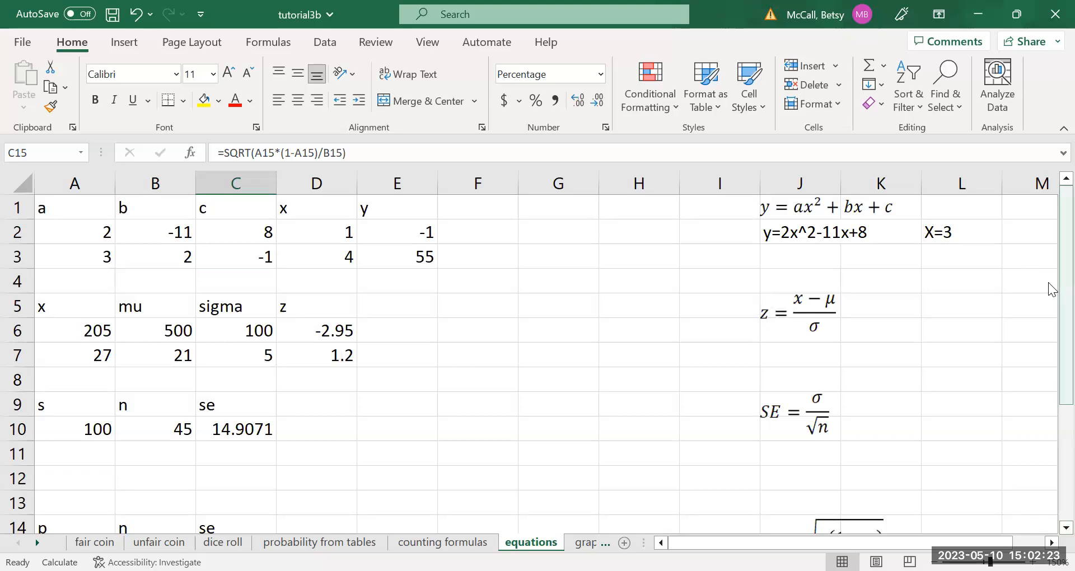
scroll(1048, 282, down, 2)
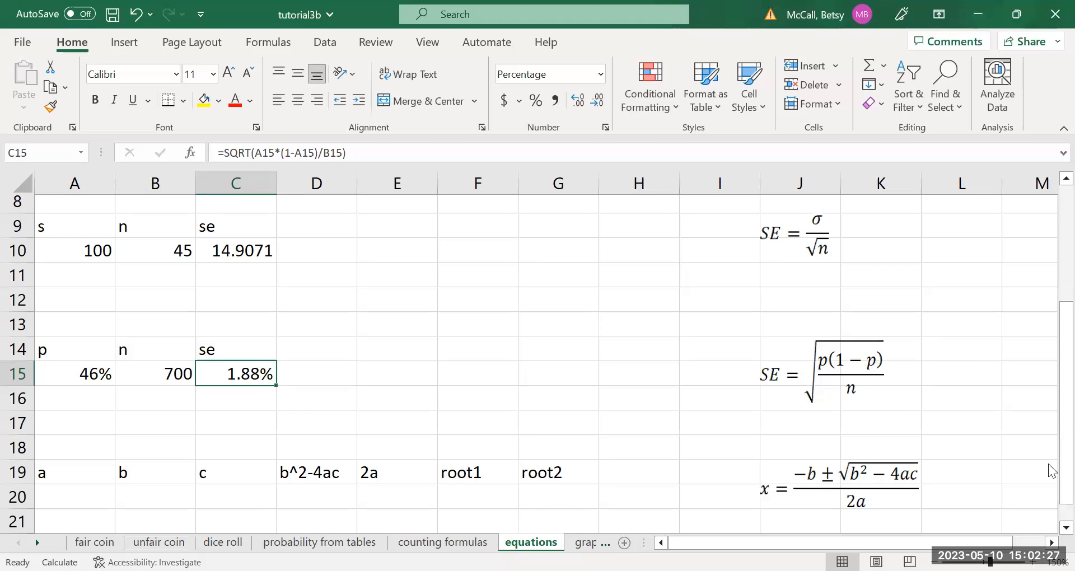
scroll(1051, 536, down, 1)
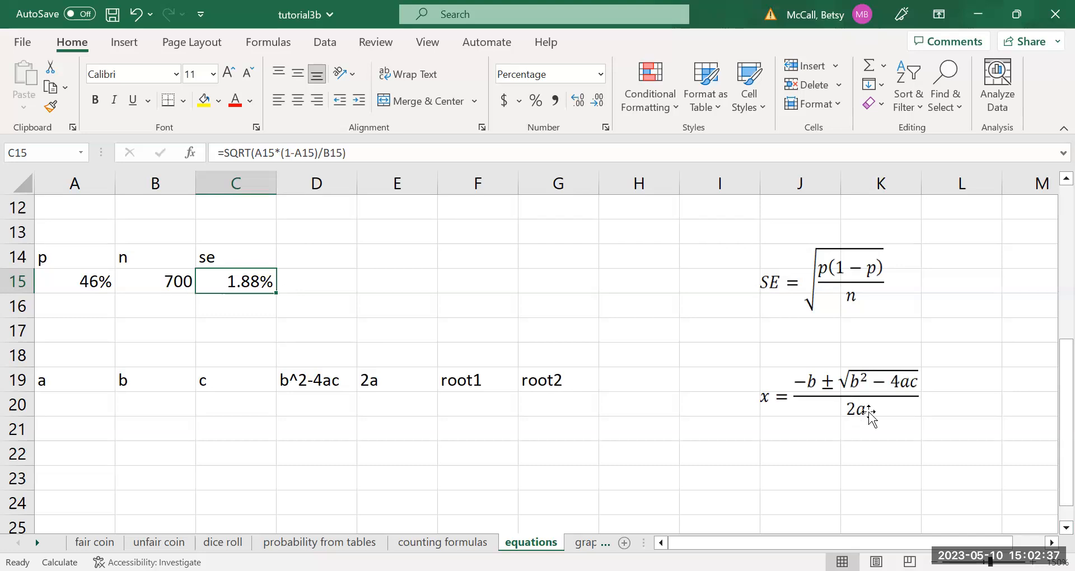
mouse_move(1048, 442)
mouse_down()
mouse_move(1048, 283)
mouse_move(1048, 427)
mouse_up()
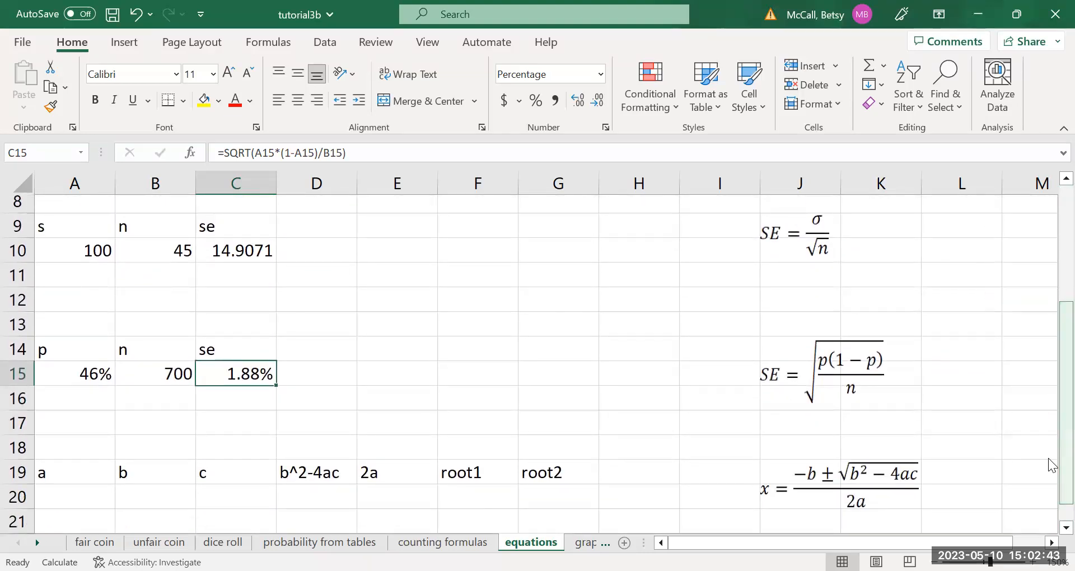
click(72, 492)
text(2)
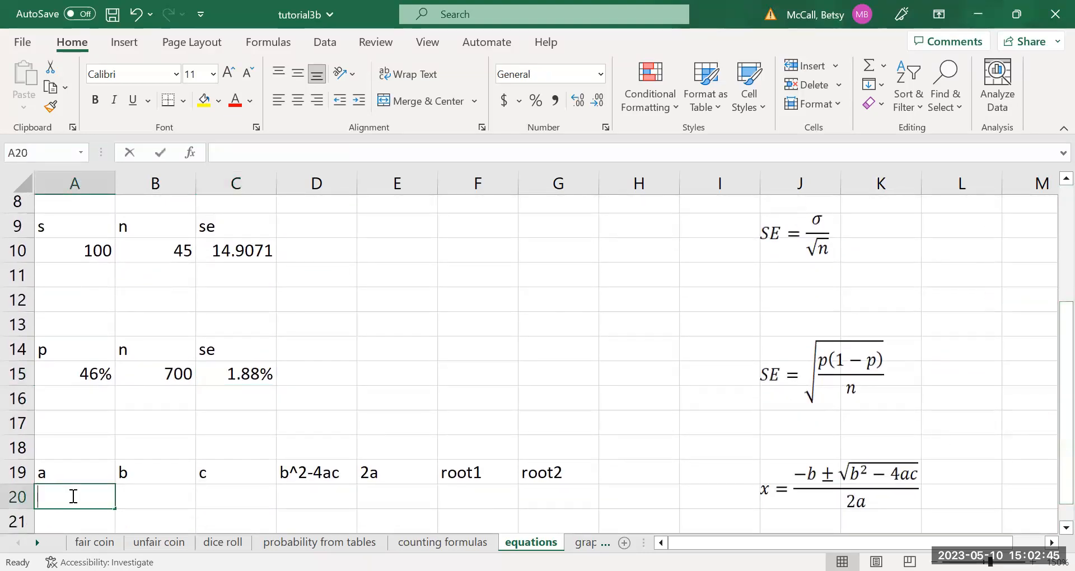
key(Tab)
text(-11)
key(Tab)
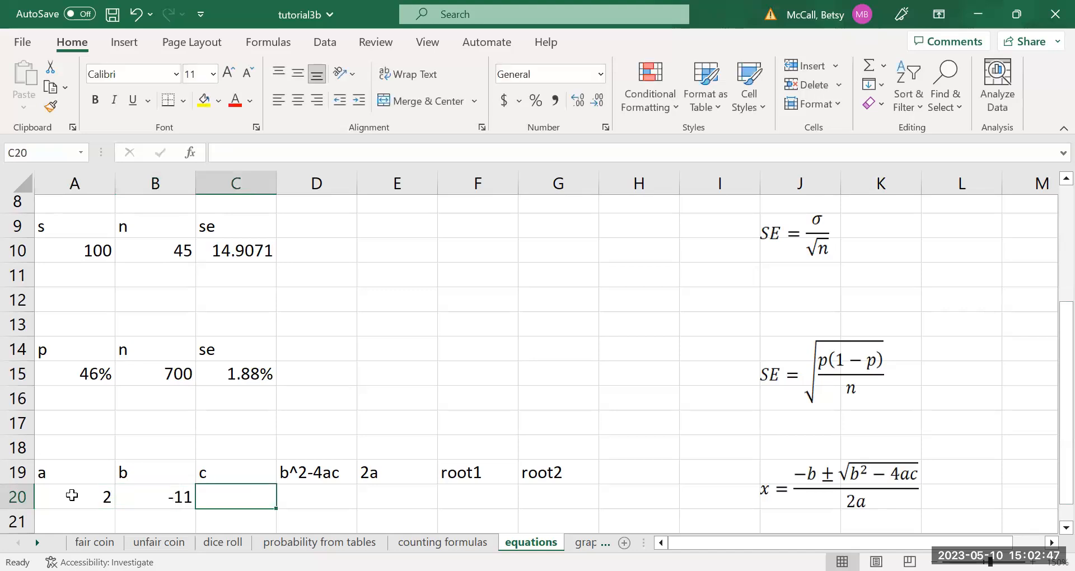
text(8)
key(Tab)
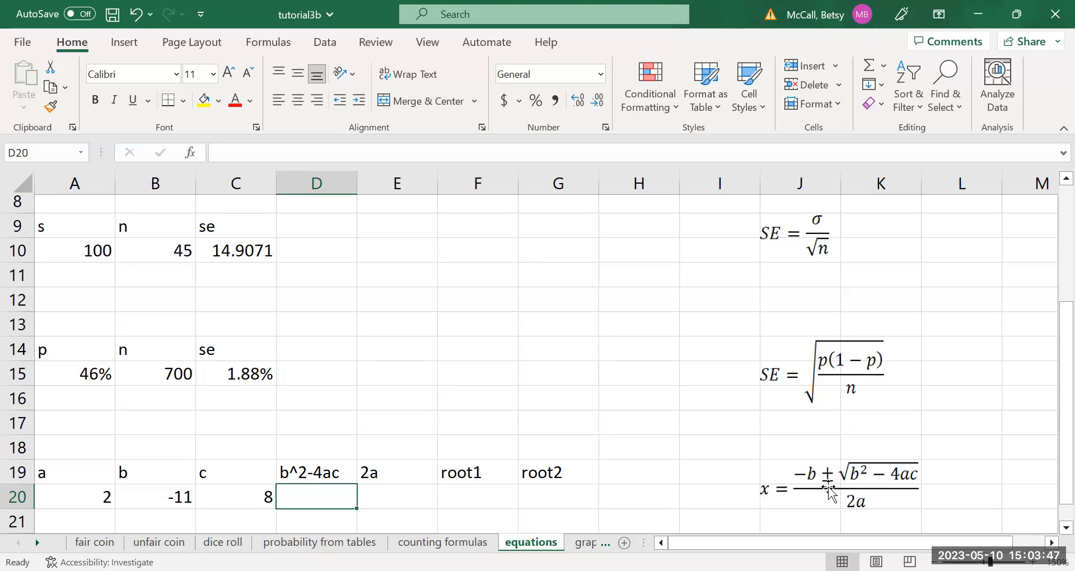
mouse_move(830, 491)
mouse_down()
mouse_move(862, 490)
mouse_move(829, 484)
mouse_up()
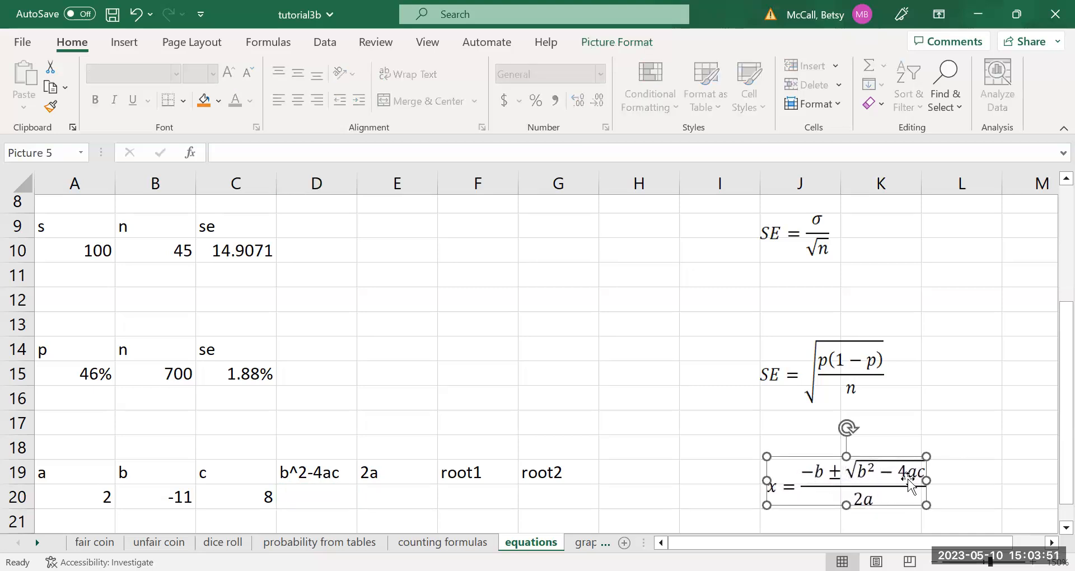
click(1000, 453)
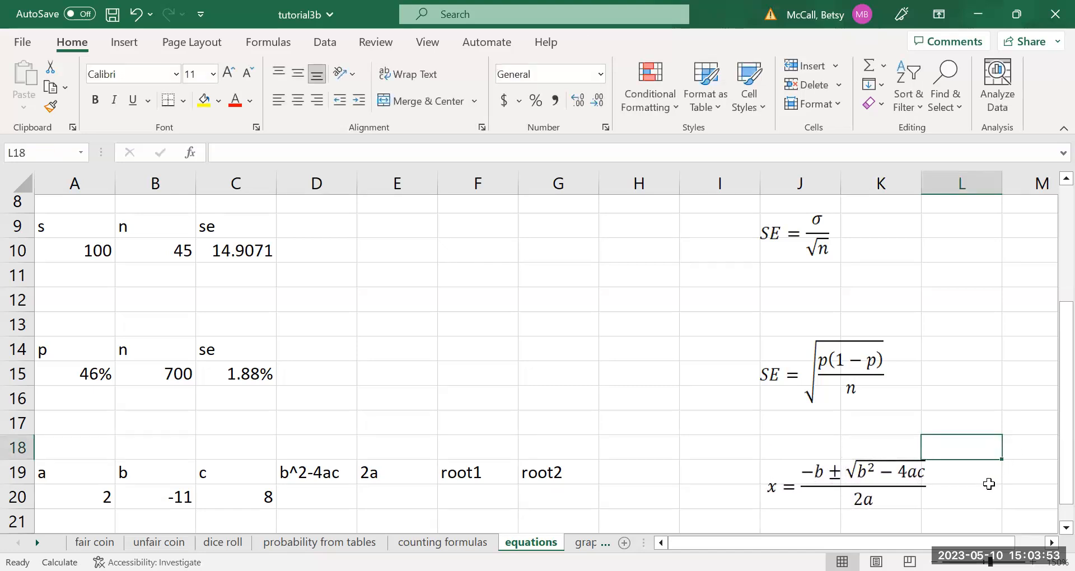
Calculate the discriminant b^2-4ac in cell D20 with the formula =B20^2-4*A20*C20.
click(333, 499)
text(=)
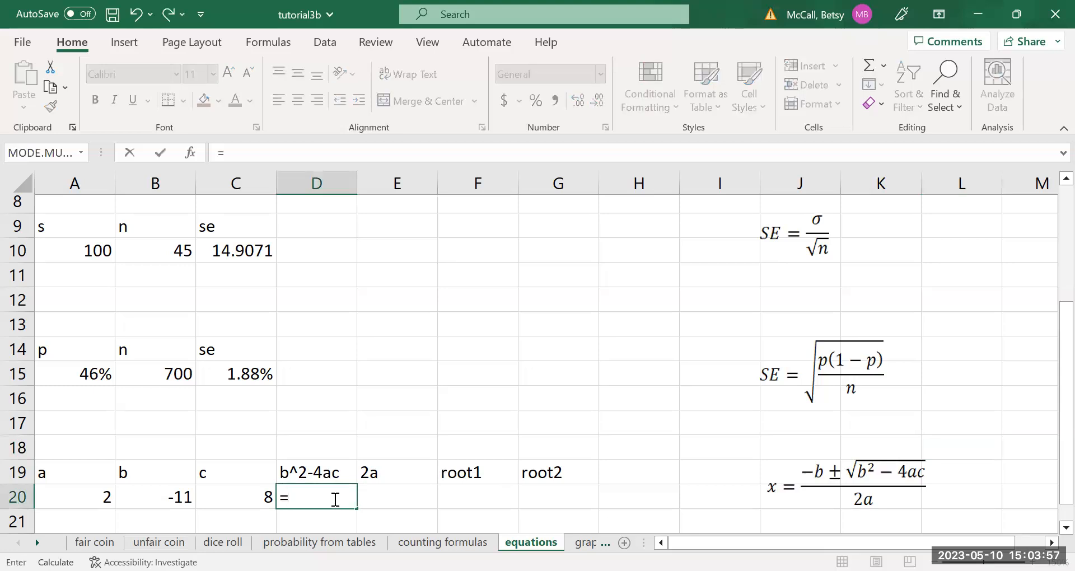
click(175, 500)
text(^2-4)
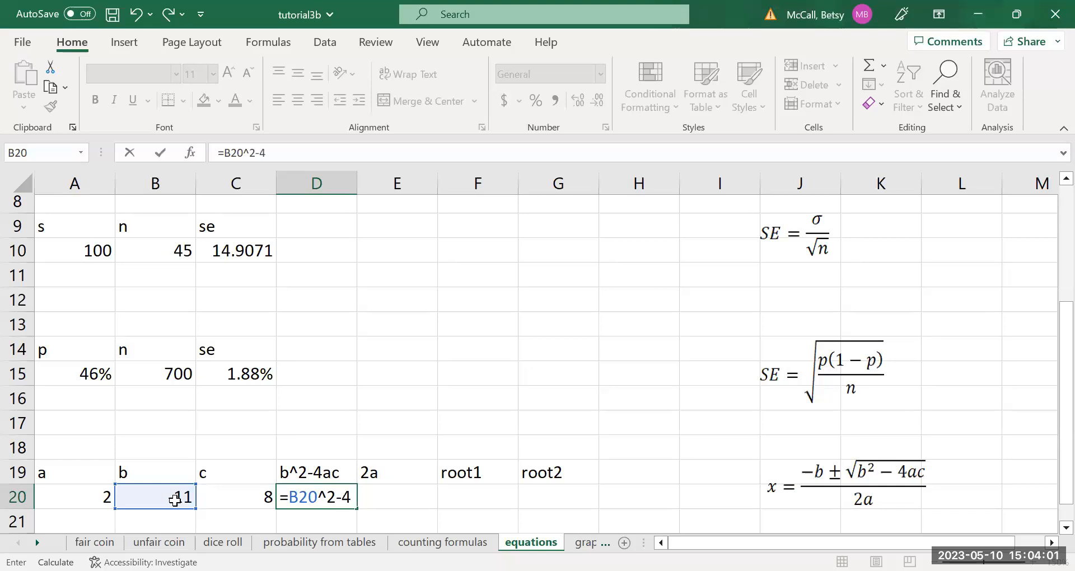
text(*)
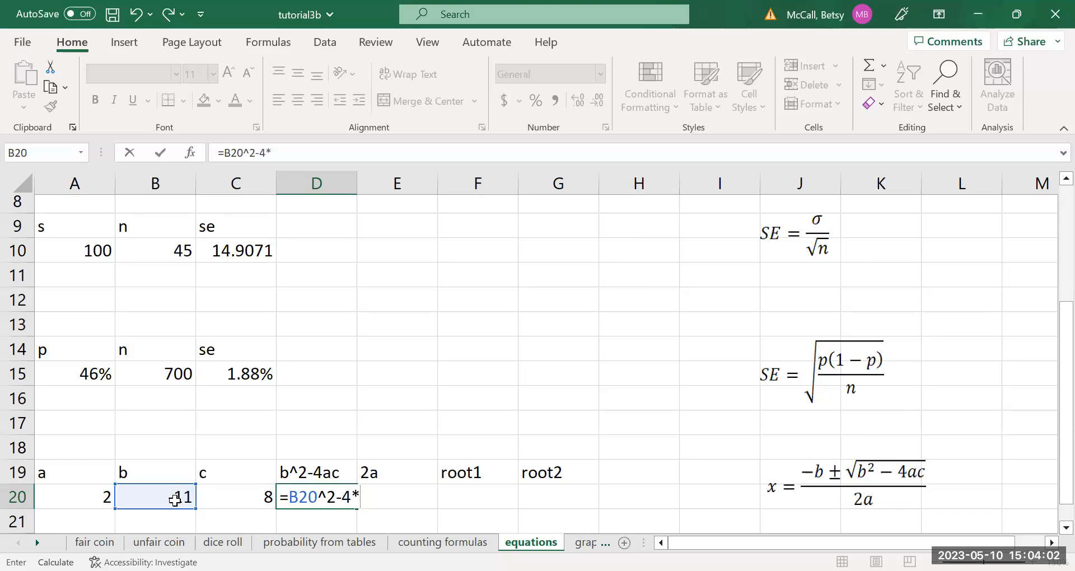
click(78, 501)
text(*)
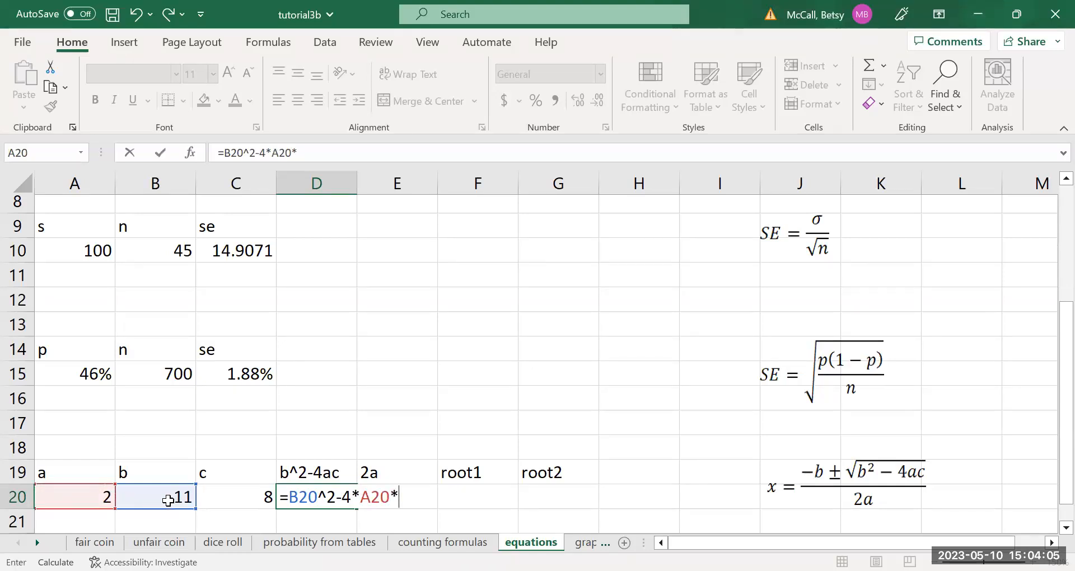
click(221, 497)
key(Return)
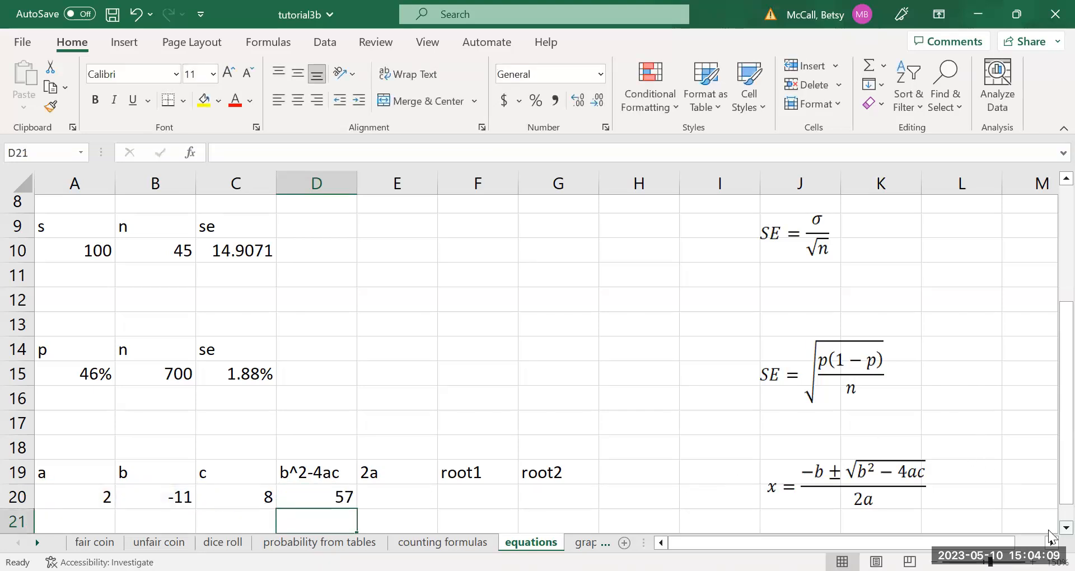
Calculate the denominator 2a in cell E20 with the formula =2*A20.
scroll(1050, 538, down, 4)
click(412, 404)
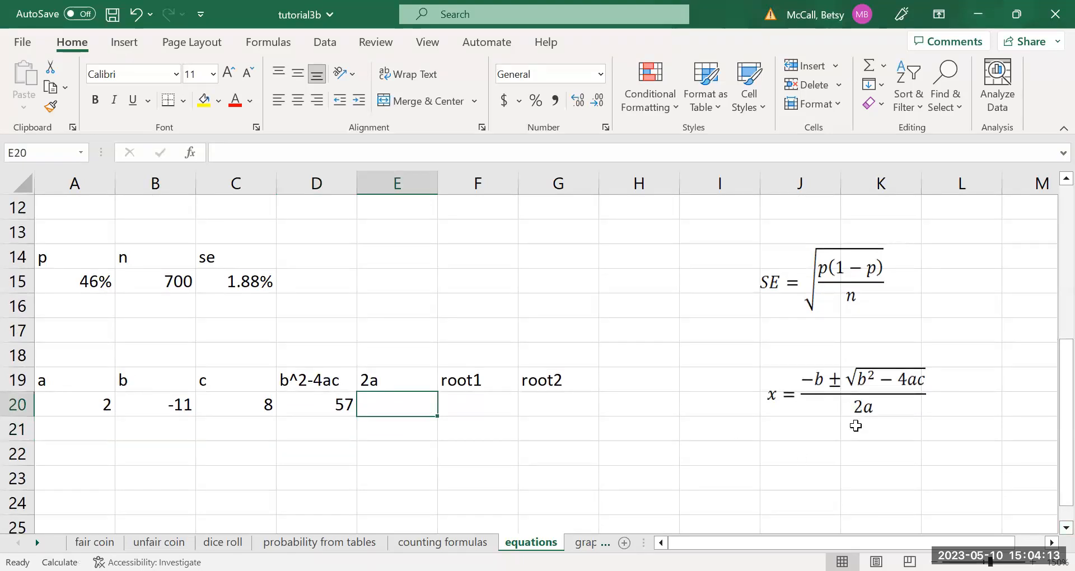
text(=)
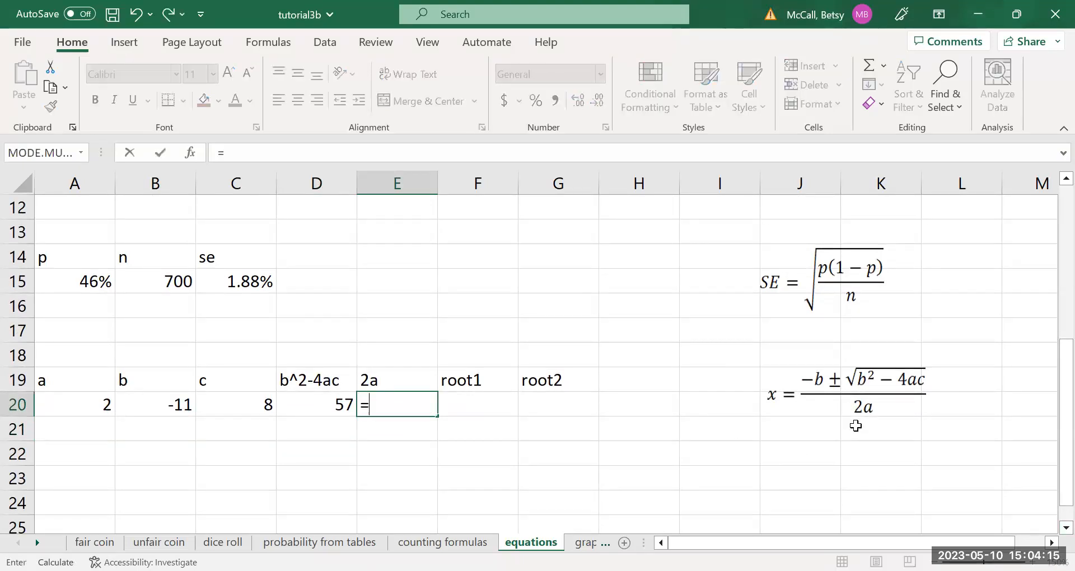
text(2*)
click(100, 410)
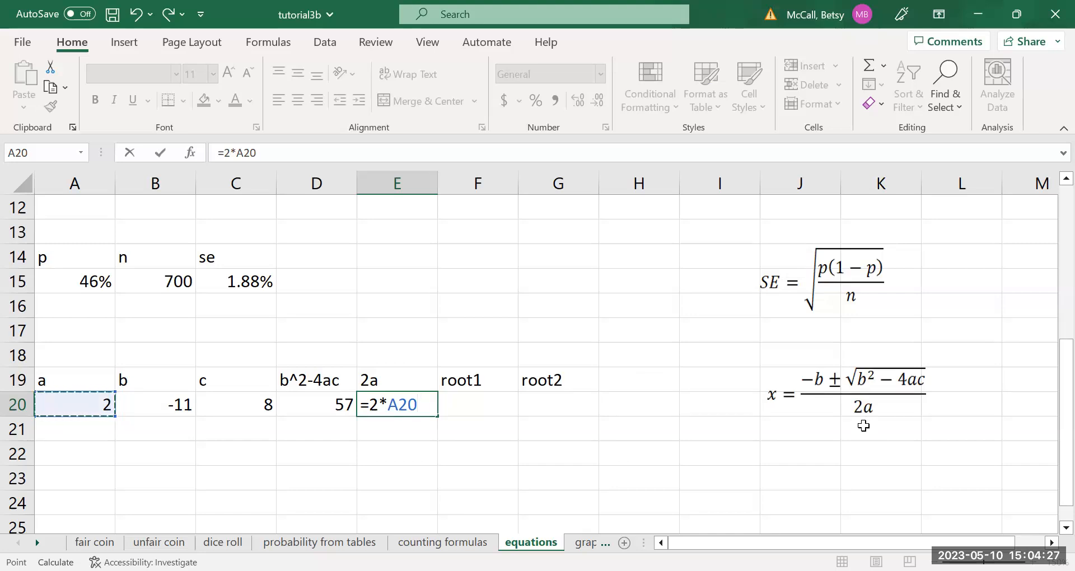
key(Return)
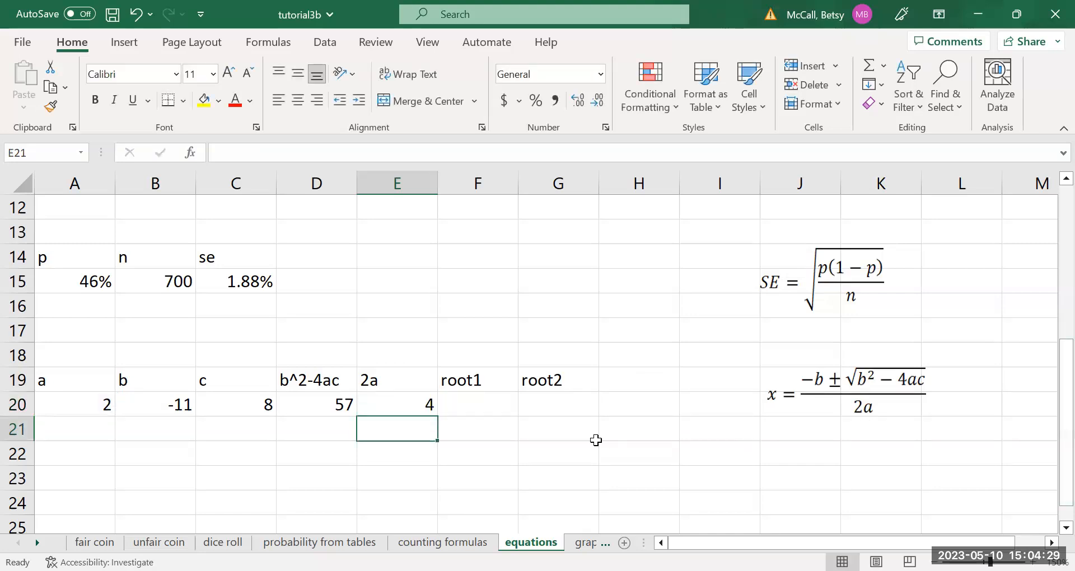
Calculate root1 in cell F20 with the formula =(-B20+SQRT(D20))/E20.
click(502, 412)
text(=)
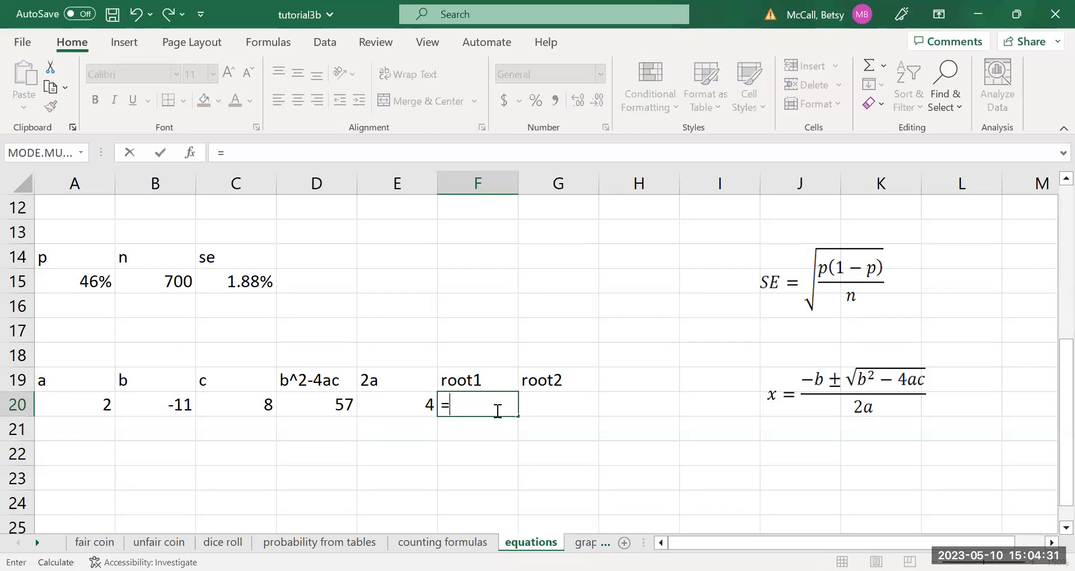
text((-)
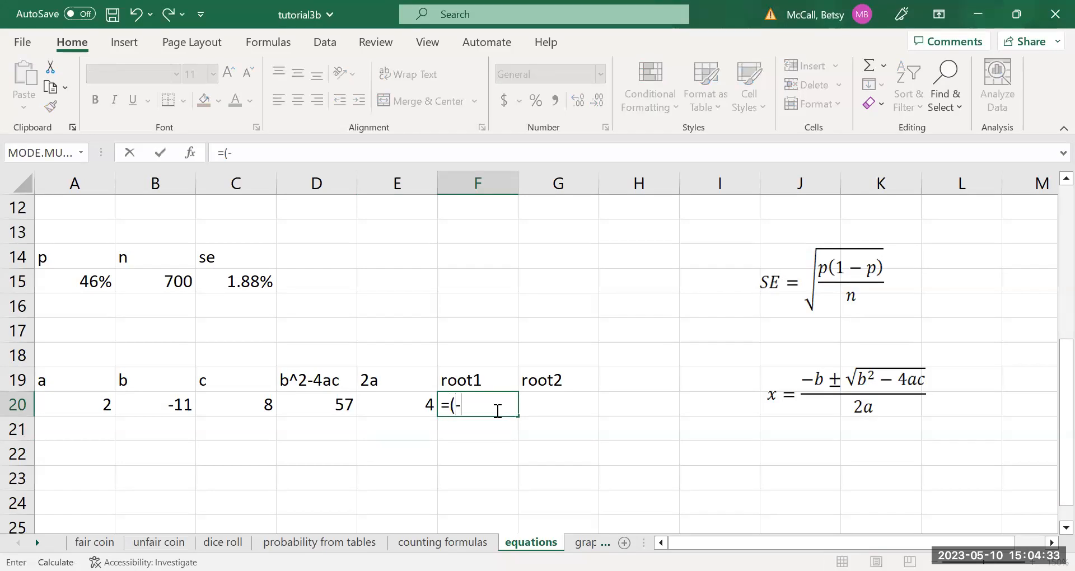
click(152, 409)
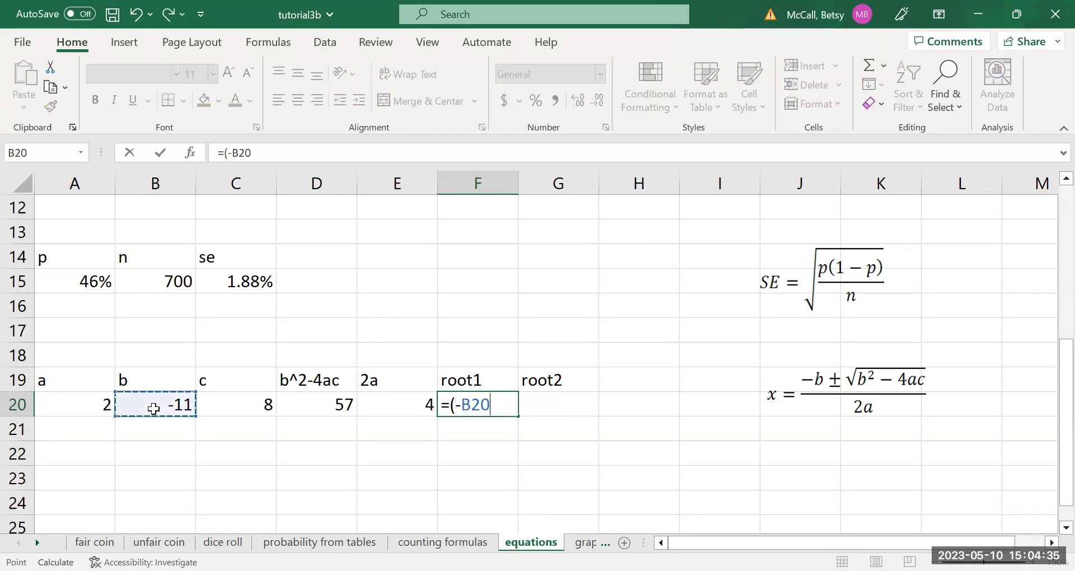
text(+)
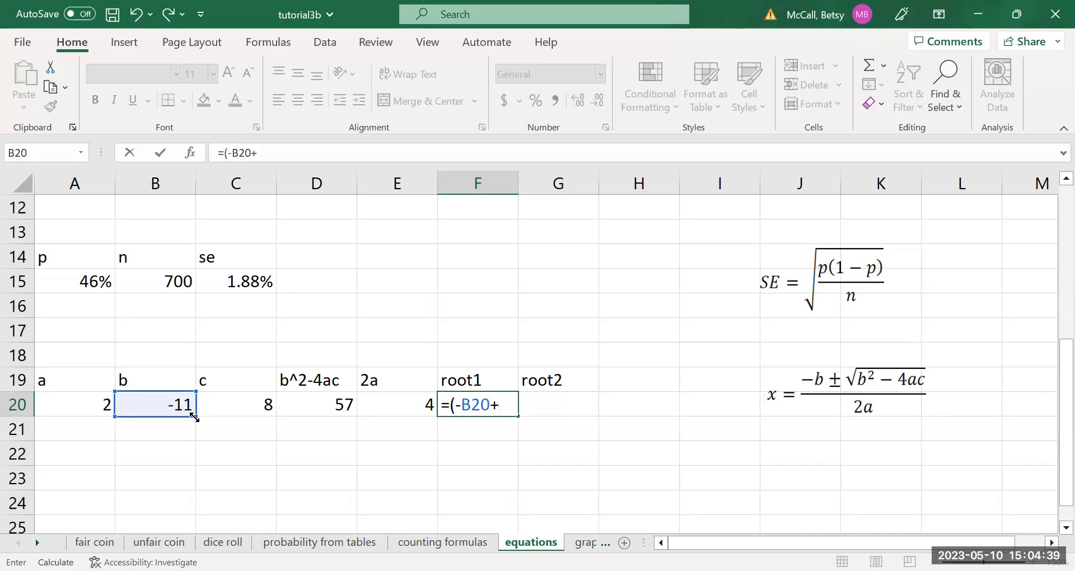
text(sqrt()
click(333, 407)
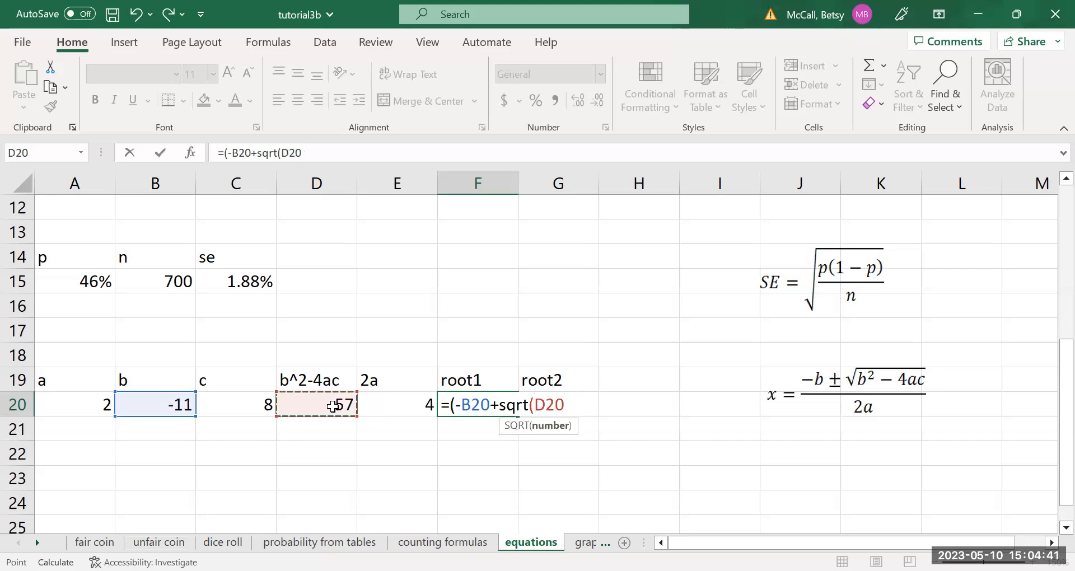
text())/)
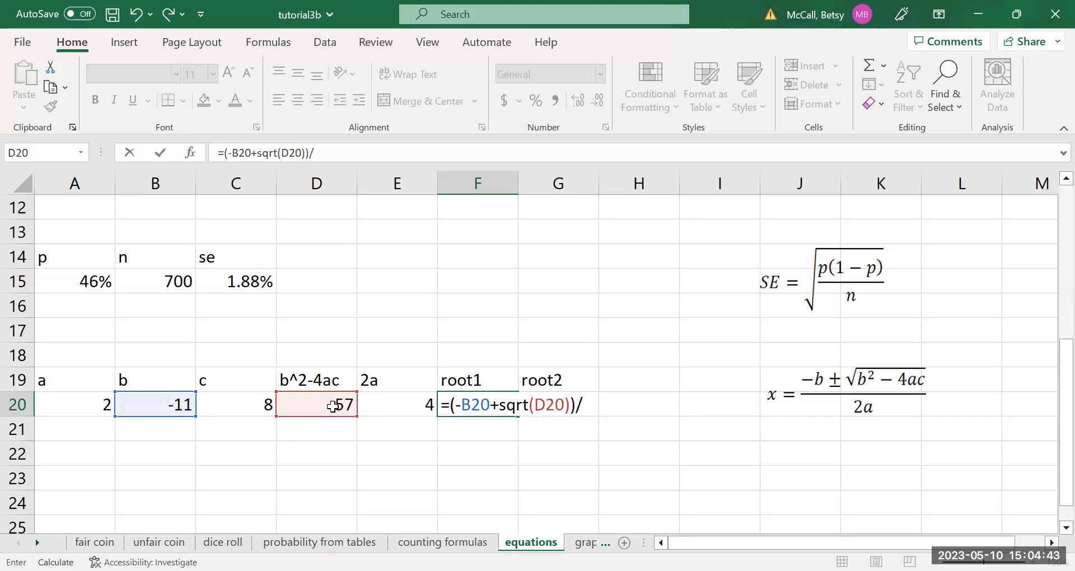
click(400, 405)
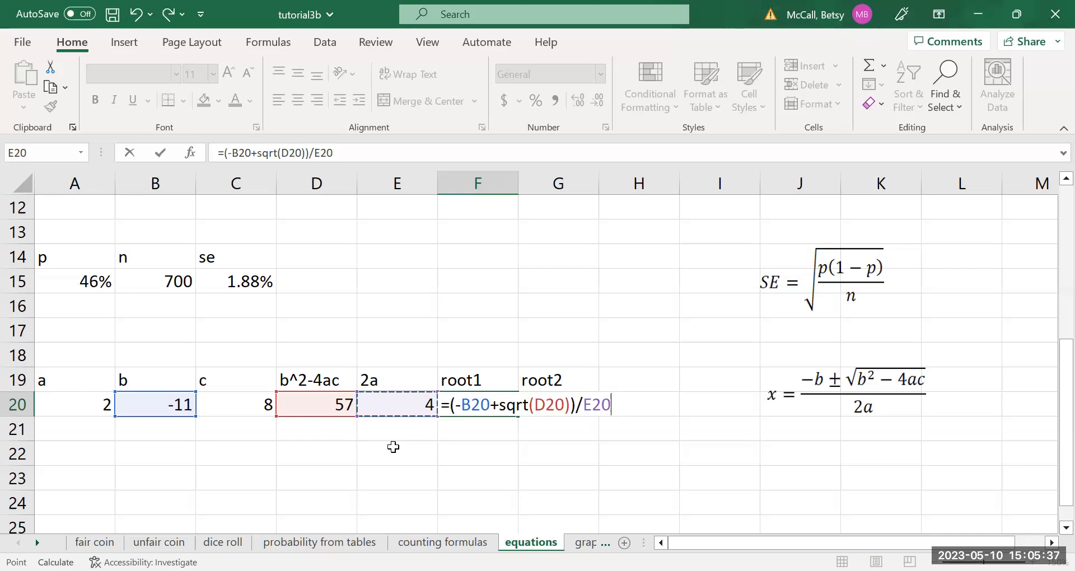
key(Return)
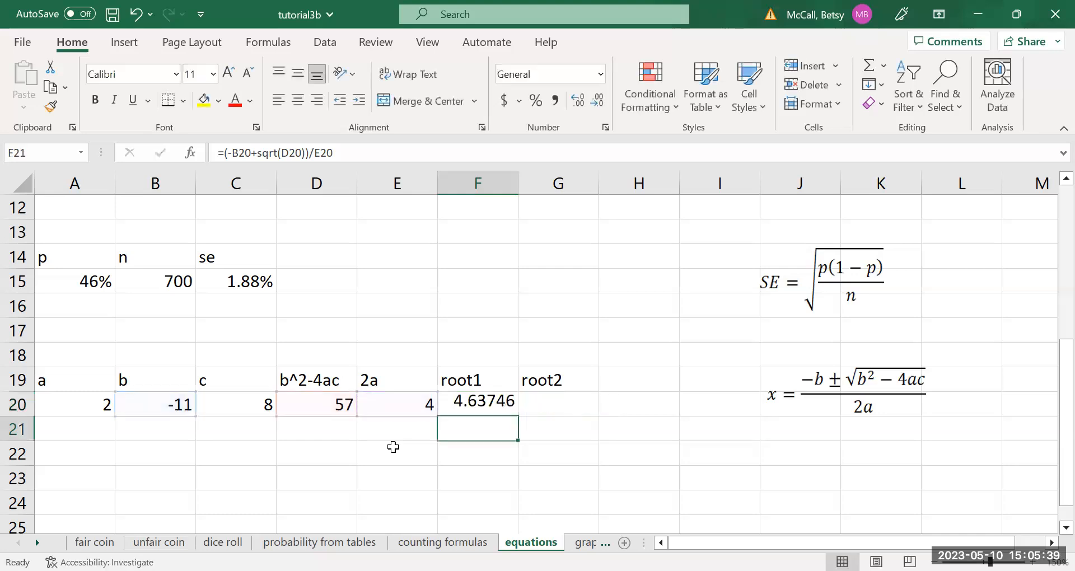
Copy the root1 formula text from cell F20 into the root2 cell G20, keeping its cell references unchanged.
click(551, 409)
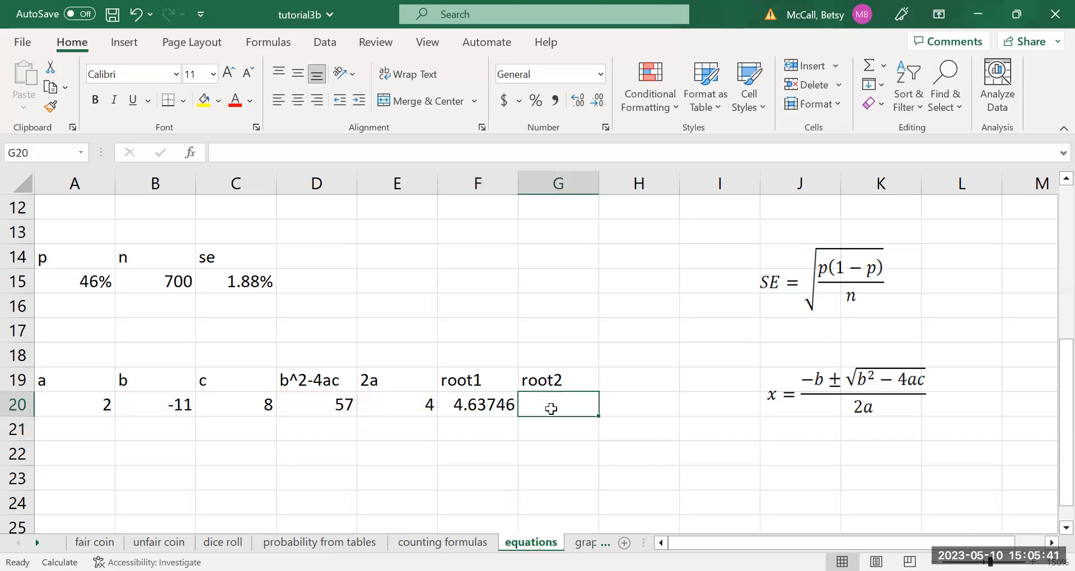
click(491, 404)
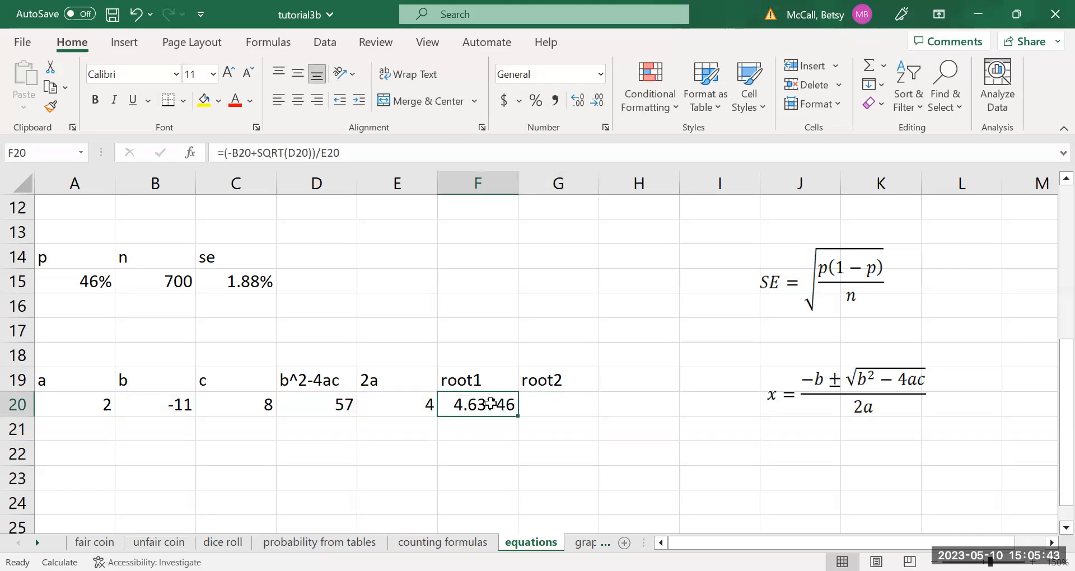
drag(352, 154, 217, 153)
key(ctrl+c)
key(Return)
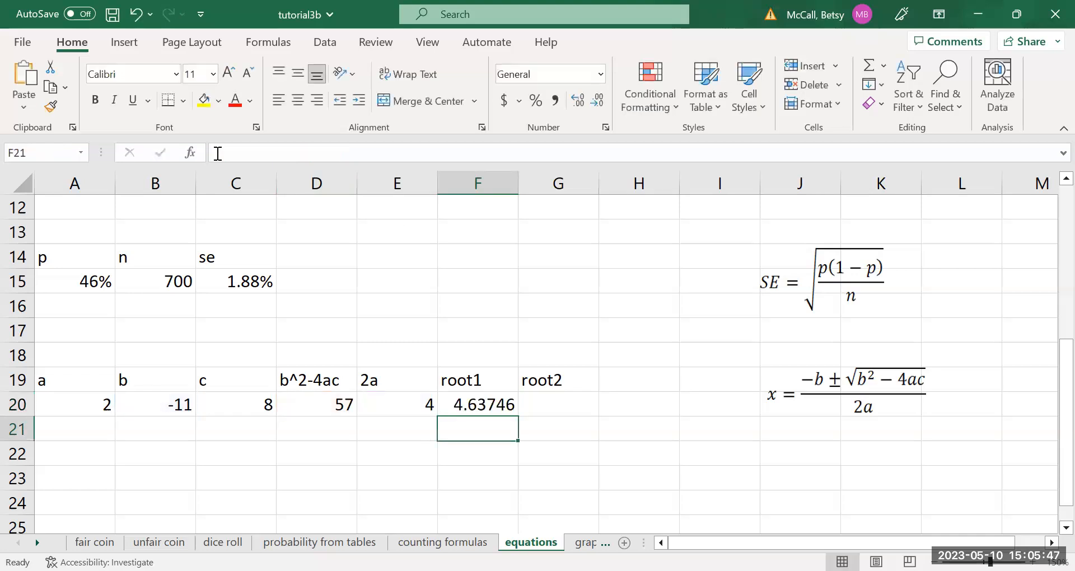
click(560, 408)
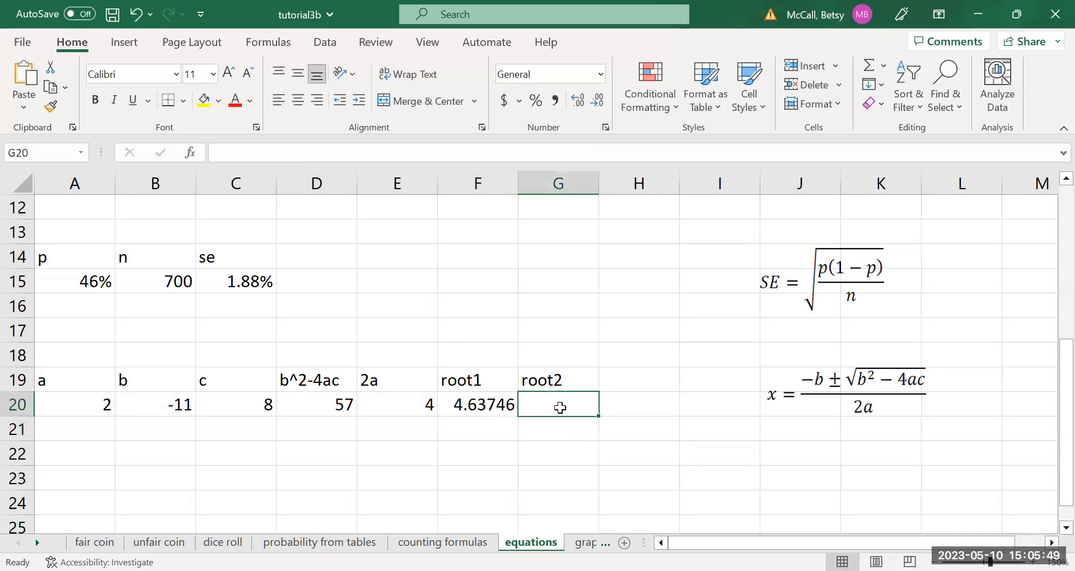
key(ctrl+v)
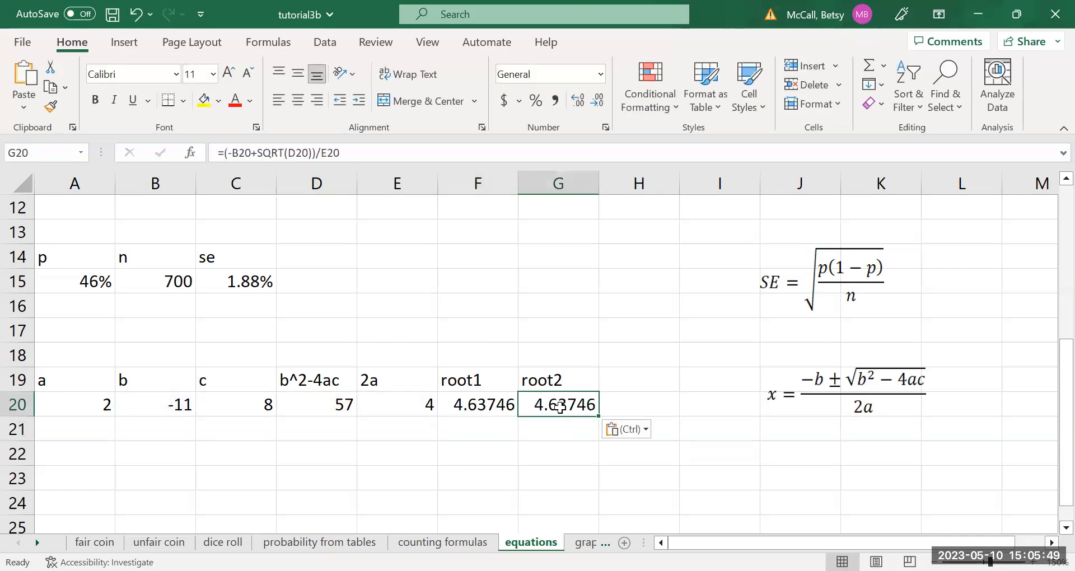
Change the plus sign before SQRT to a minus in cell G20, making the root2 formula =(-B20-SQRT(D20))/E20.
click(256, 152)
key(BackSpace)
text(-)
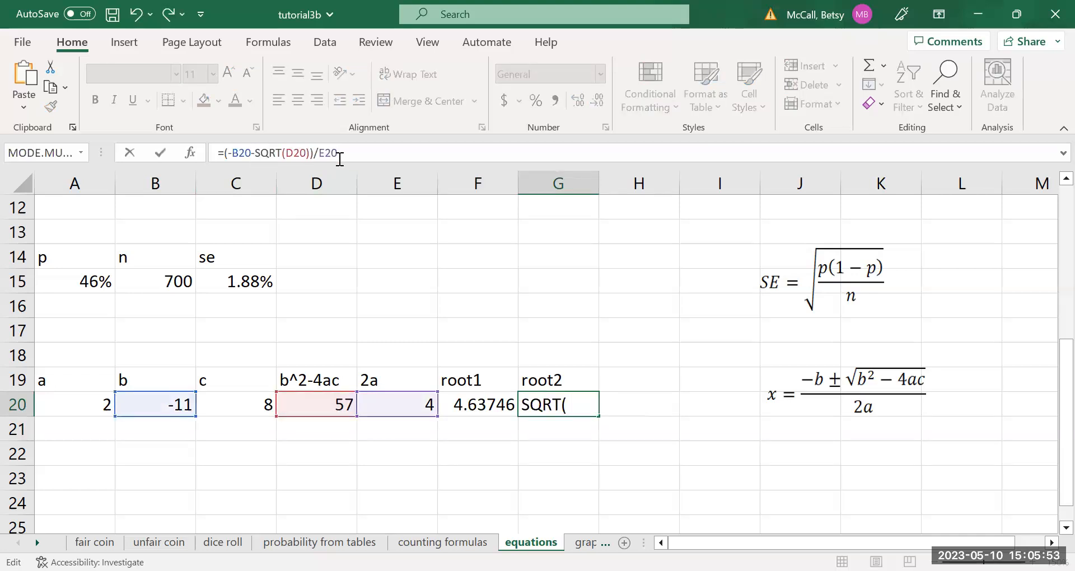
key(Return)
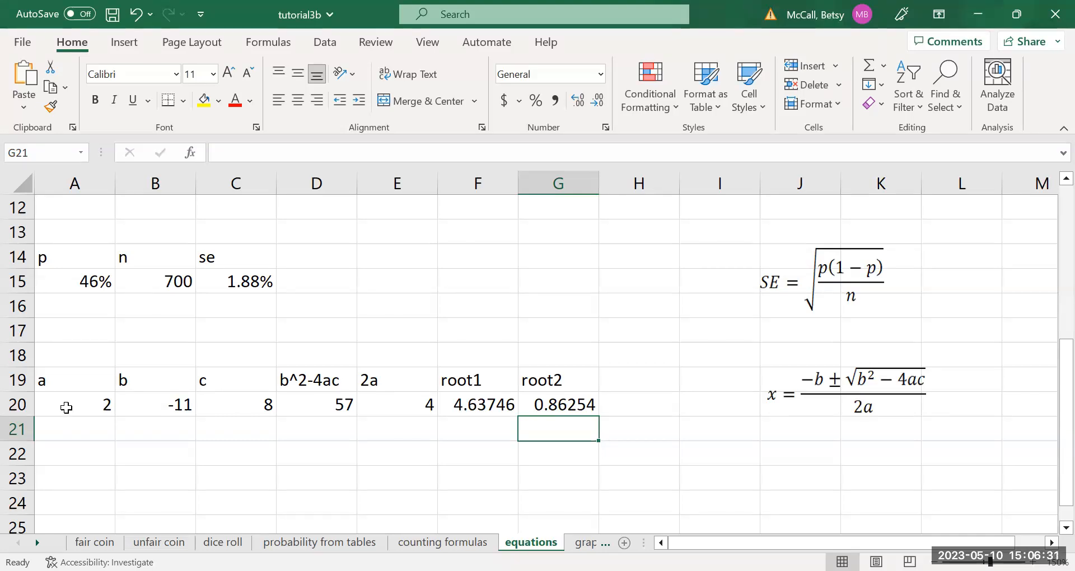
Fill A20:G20 down to row 21 and replace the coefficients in A21:C21 with those copied from A3:C3.
drag(66, 408, 593, 436)
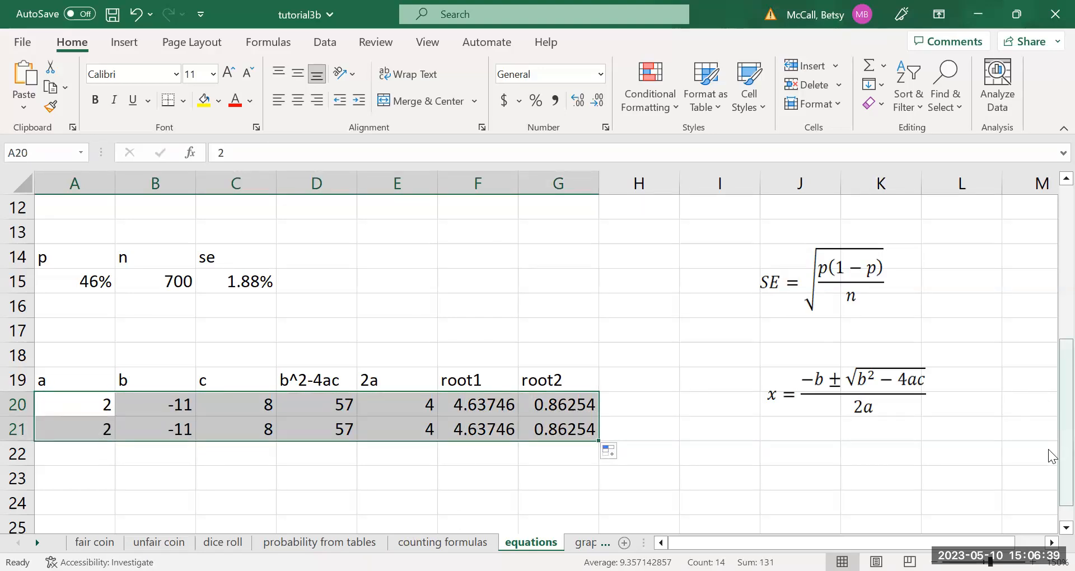
scroll(1051, 336, up, 4)
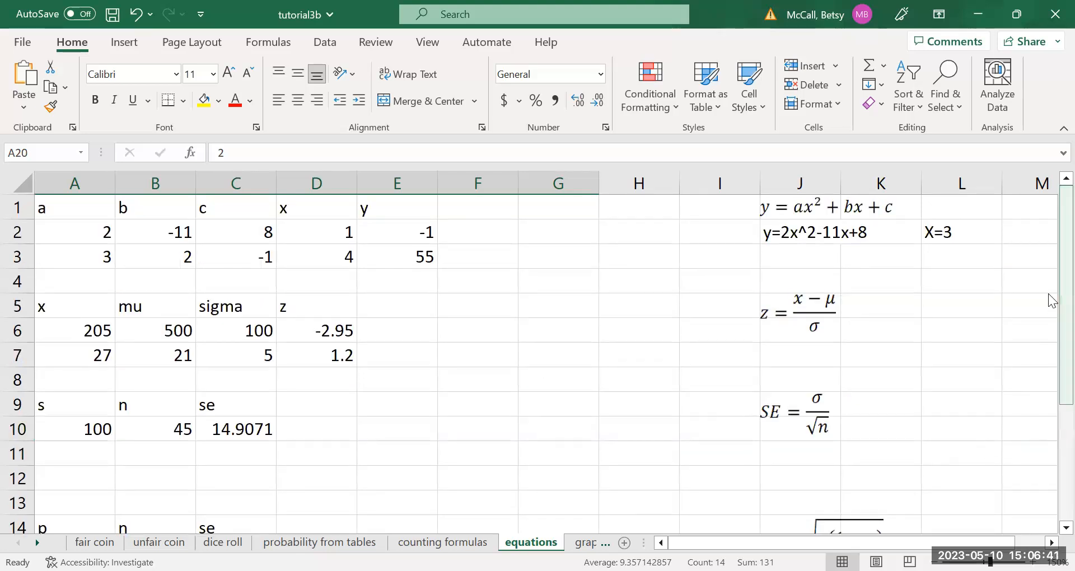
drag(74, 252, 229, 263)
key(ctrl+c)
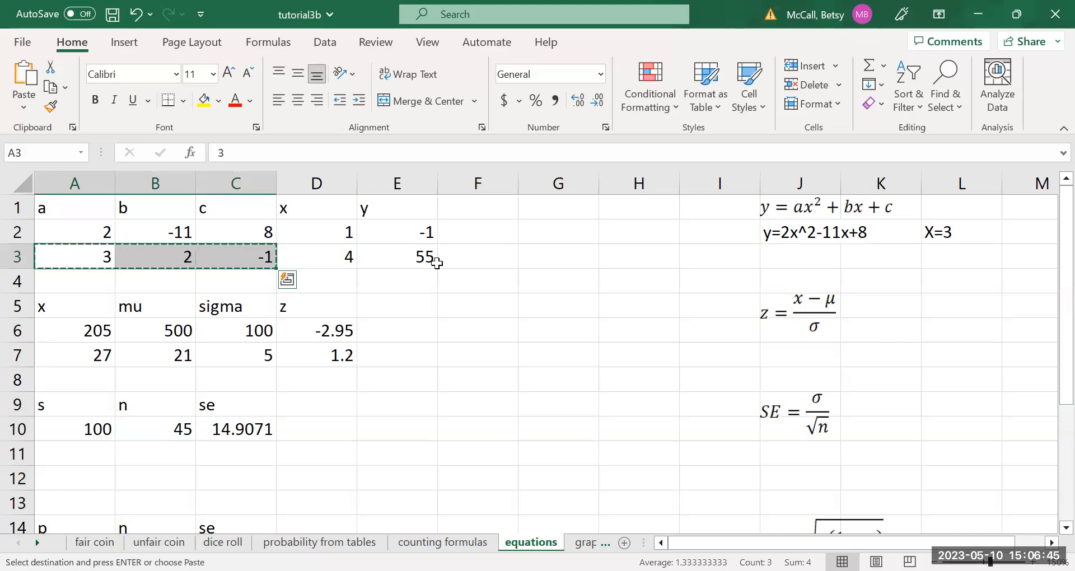
drag(1050, 312, 1058, 456)
drag(89, 520, 229, 526)
key(ctrl+v)
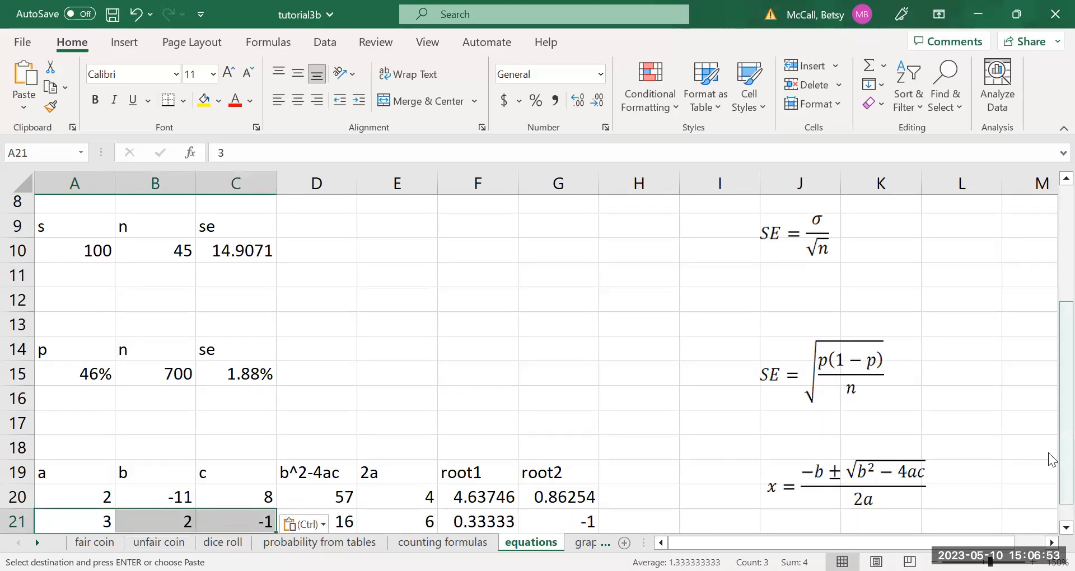
scroll(1050, 492, down, 1)
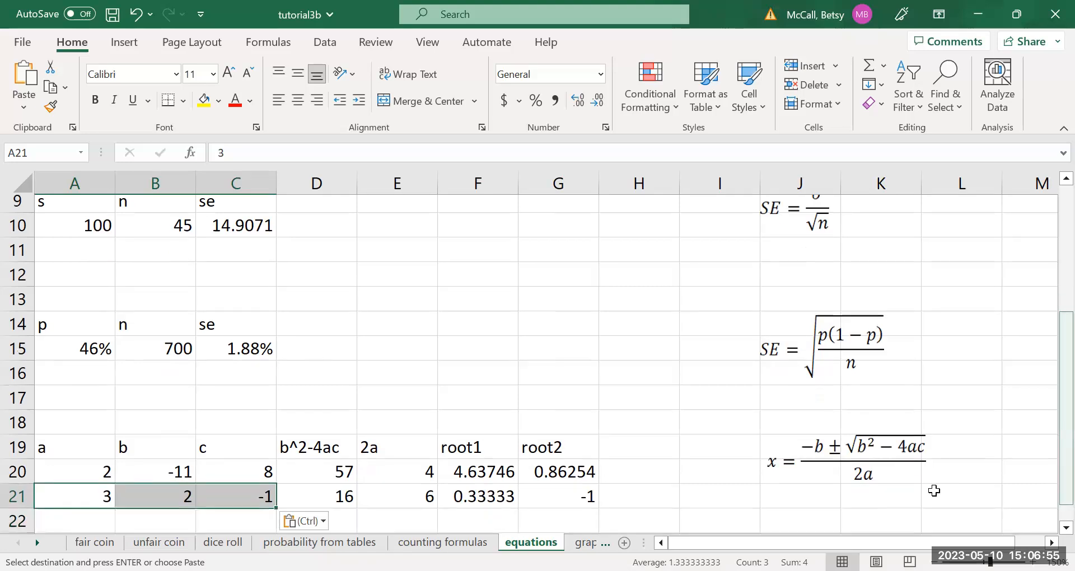